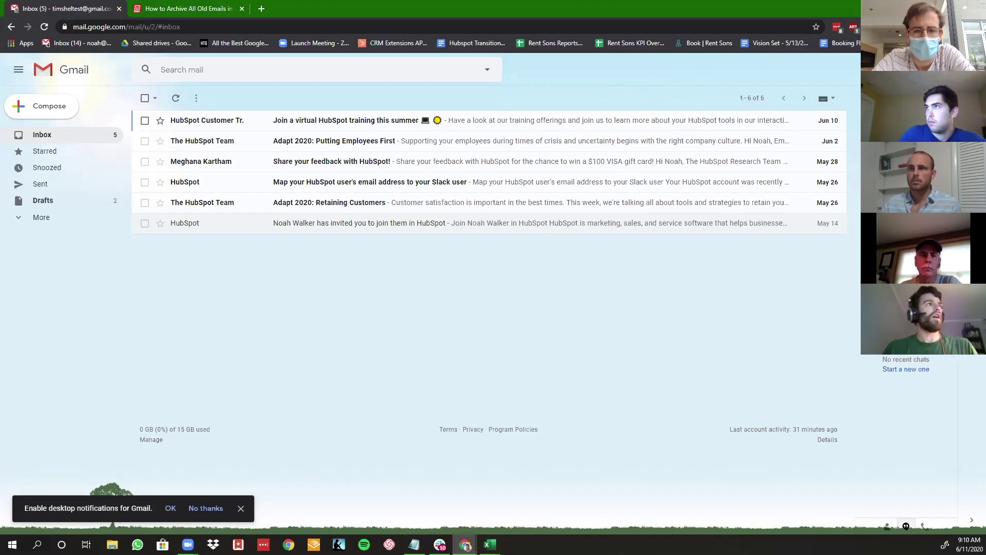
# Step: Switch to the Timshel Team mail account and close the test account's inbox
pyautogui.click(795, 75)
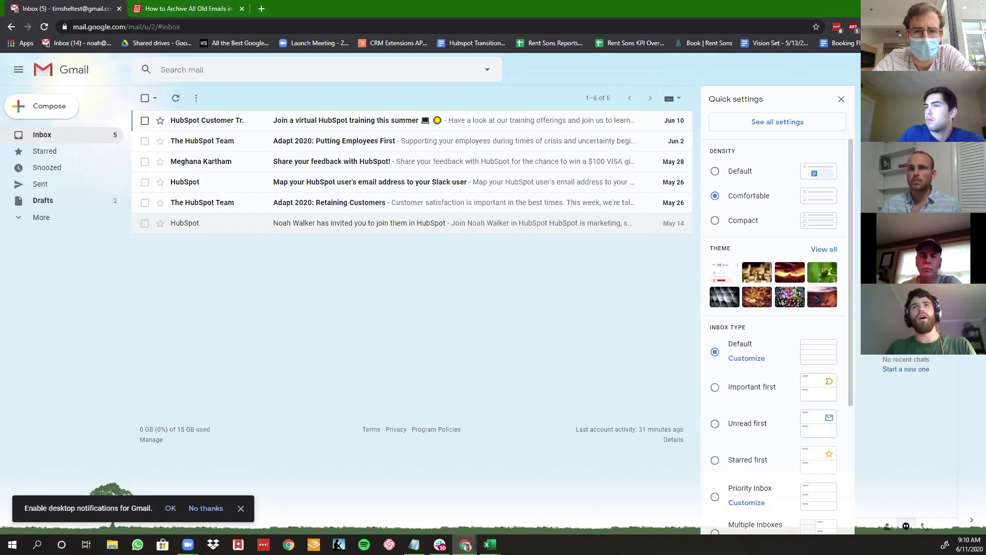
pyautogui.click(971, 69)
pyautogui.click(894, 217)
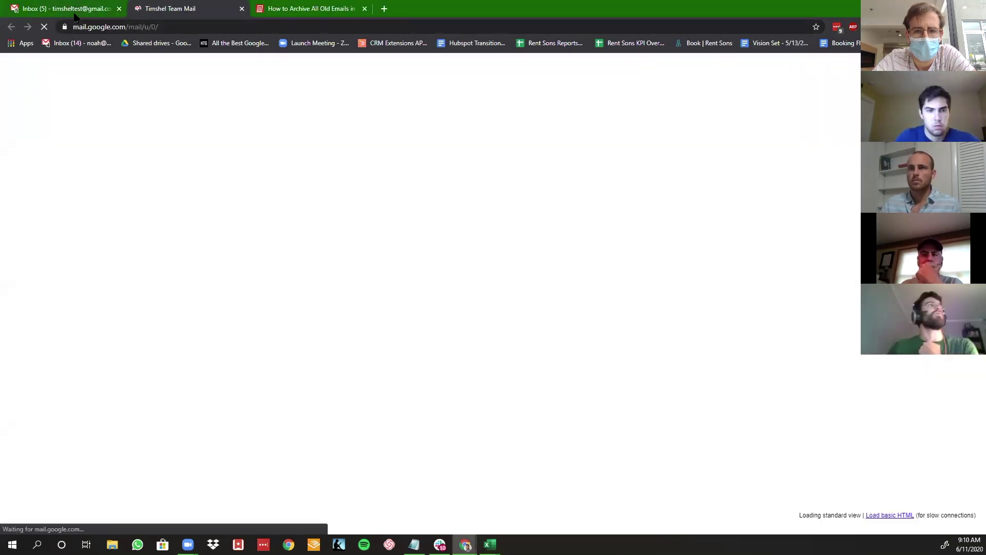
pyautogui.click(92, 12)
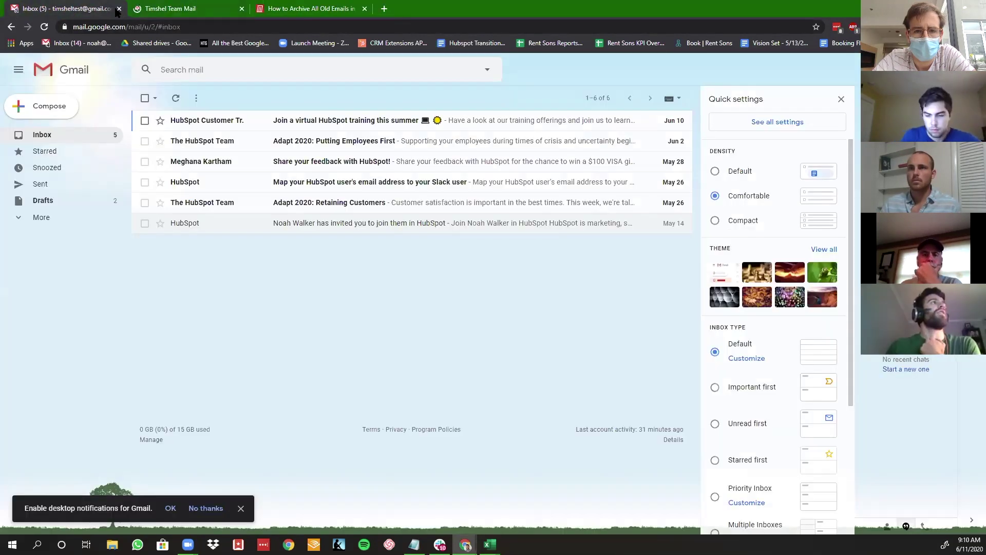
pyautogui.click(119, 9)
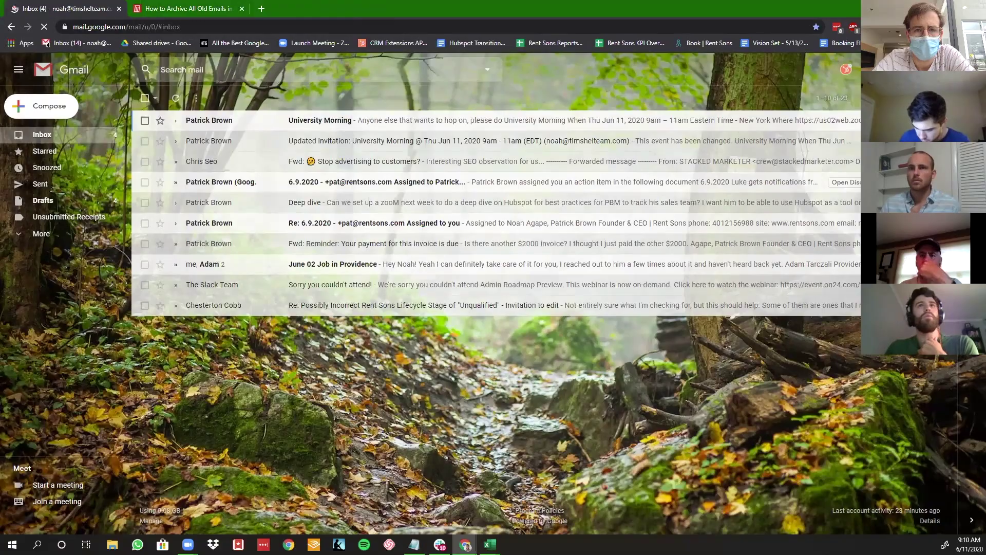
# Step: Set the inbox display density to Default
pyautogui.click(937, 97)
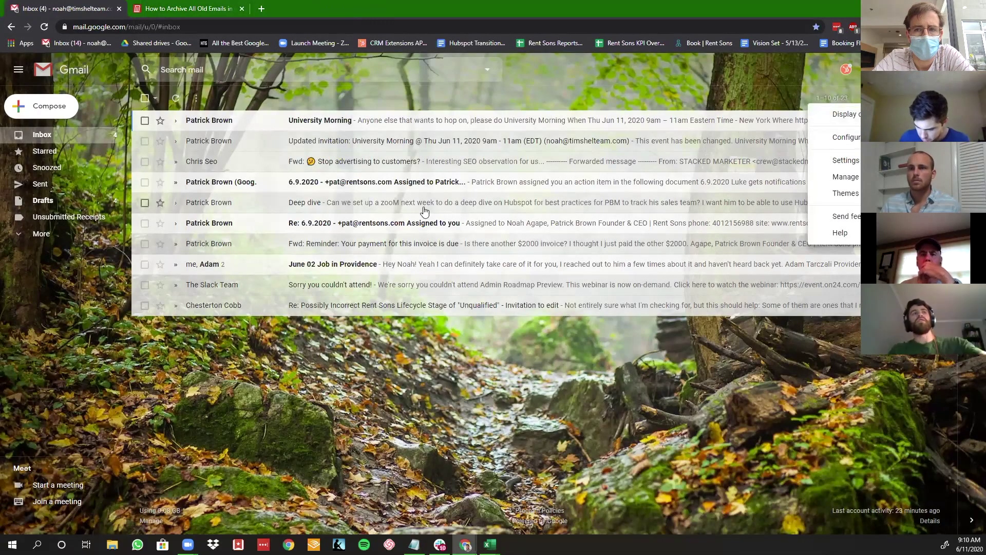
pyautogui.click(852, 115)
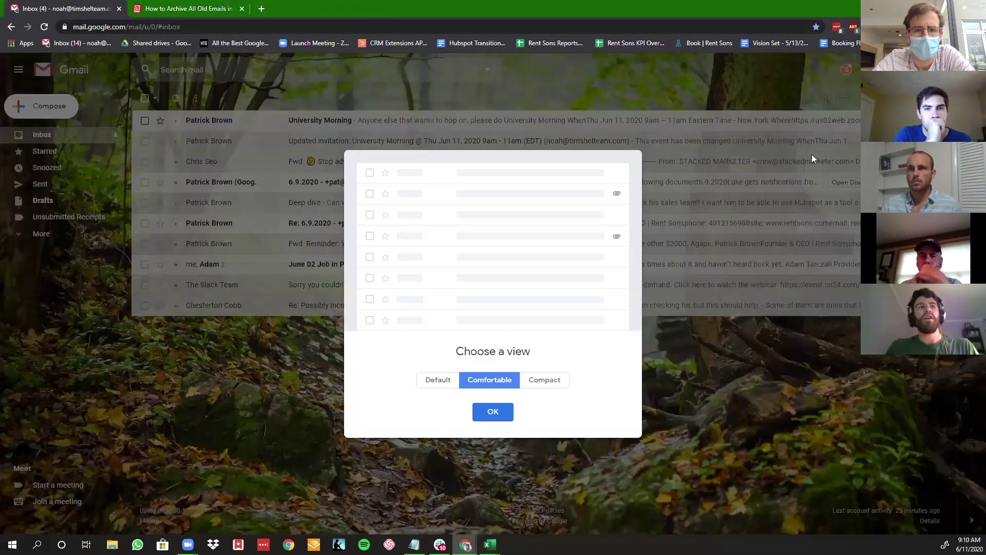
pyautogui.click(431, 388)
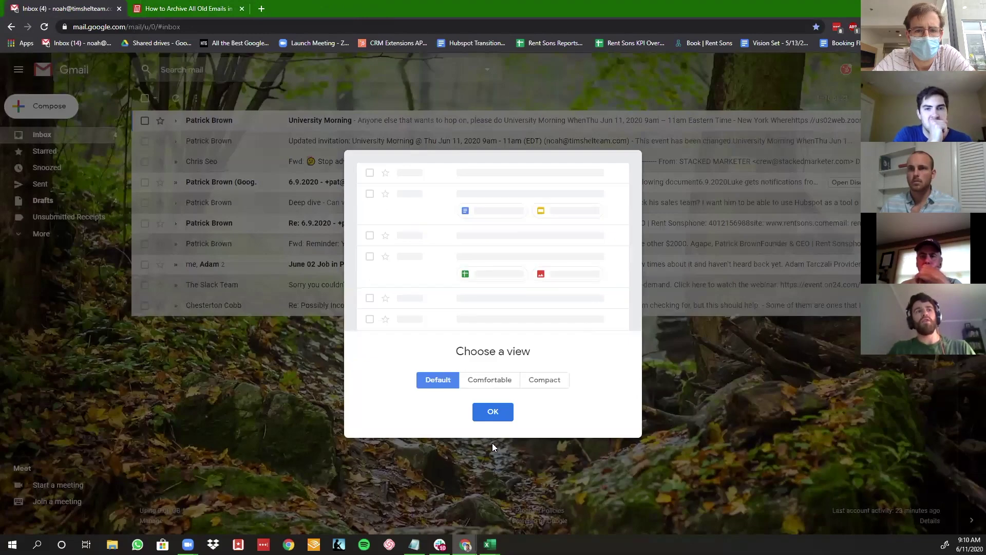
pyautogui.click(492, 412)
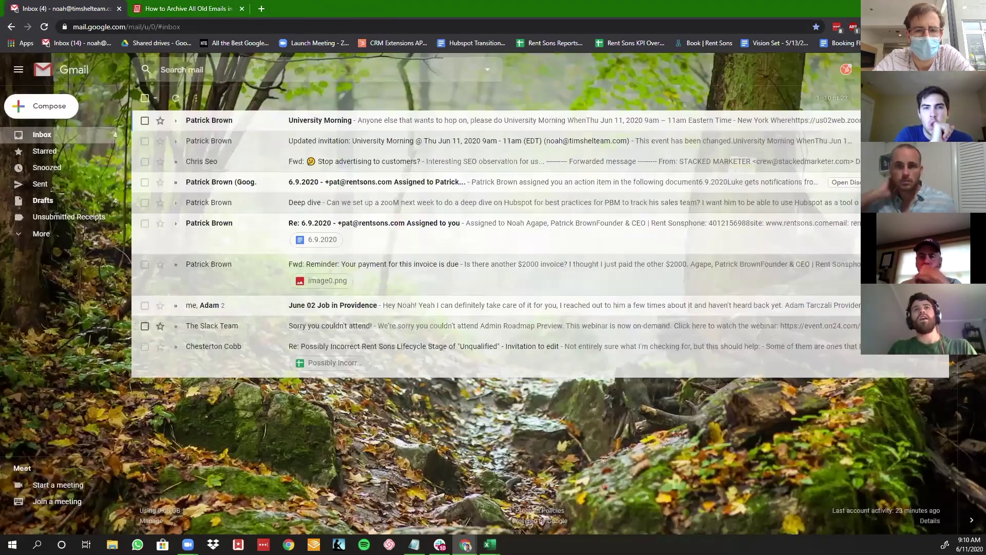
# Step: Return the inbox display density to Comfortable
pyautogui.click(938, 98)
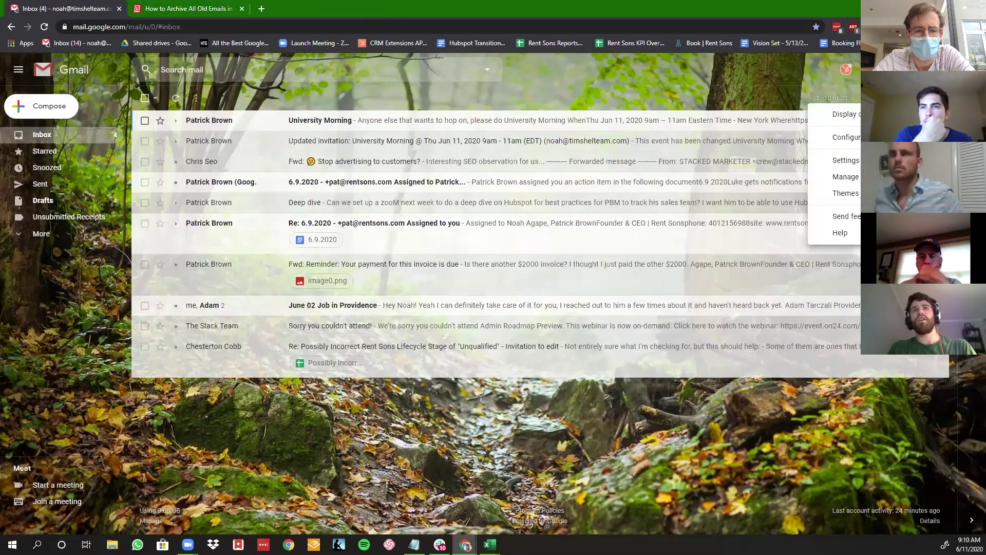
pyautogui.click(842, 114)
pyautogui.click(489, 379)
pyautogui.click(493, 412)
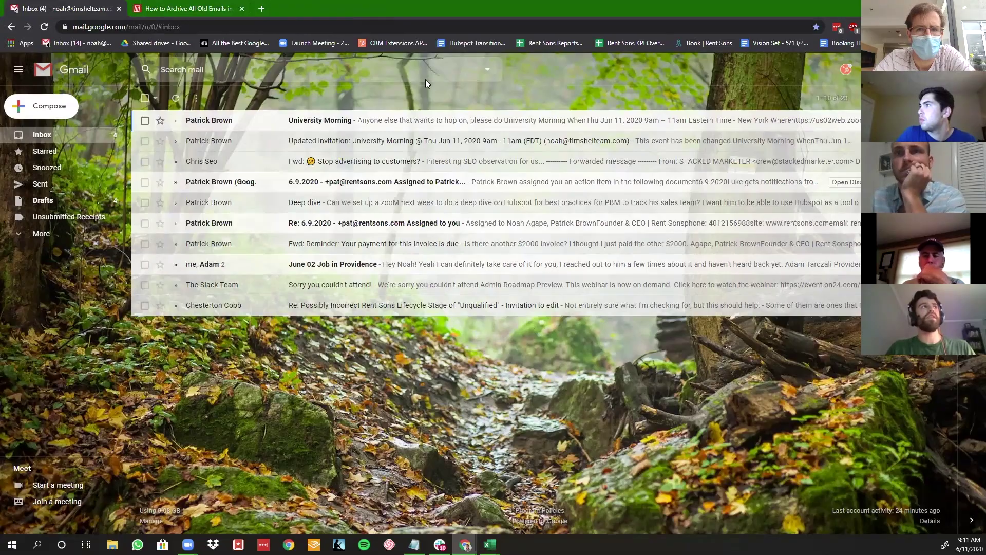
# Step: Open the test account's inbox alongside the Timshel Team mailbox and return to the team inbox
pyautogui.click(965, 69)
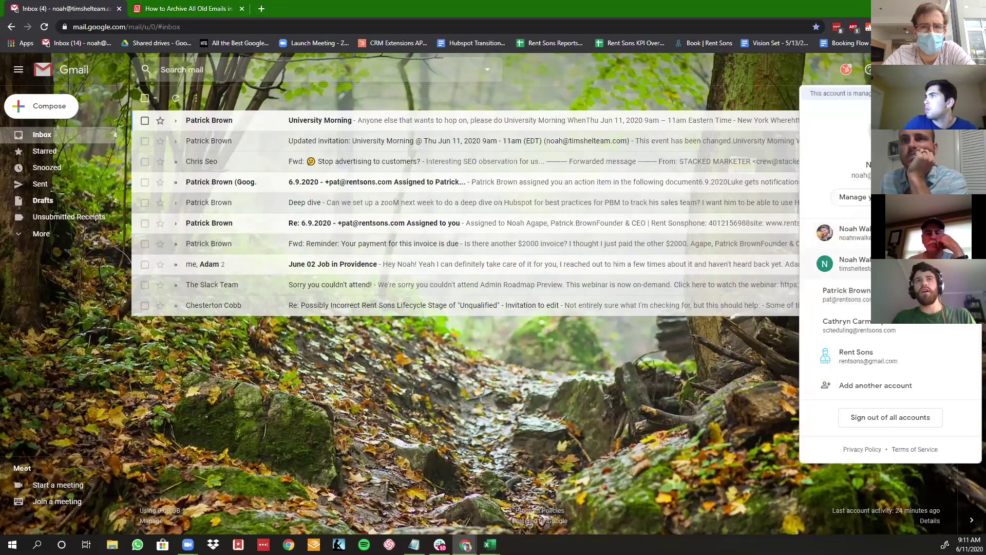
pyautogui.click(854, 263)
pyautogui.click(83, 6)
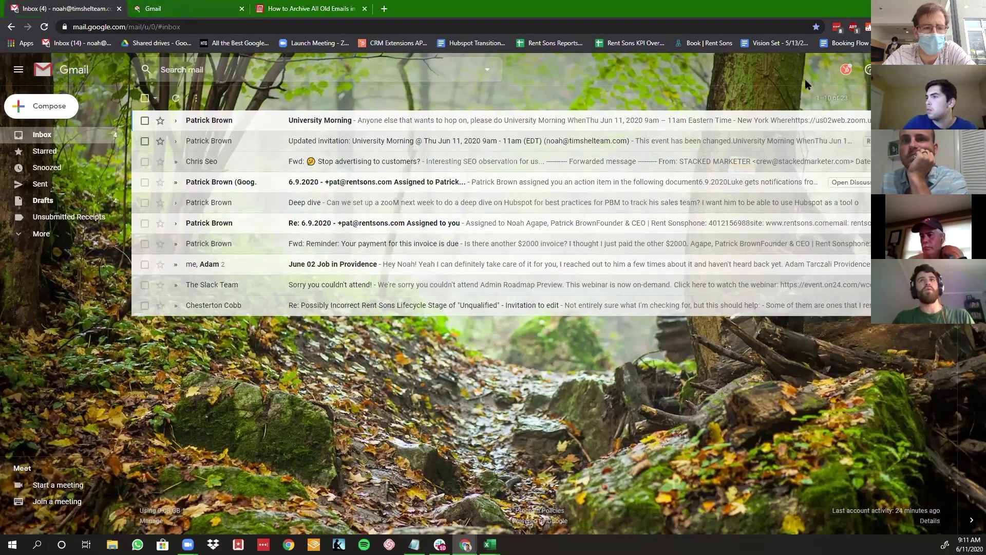
# Step: Open the team account's settings and review the General options from language through signature to the vacation responder
pyautogui.click(891, 70)
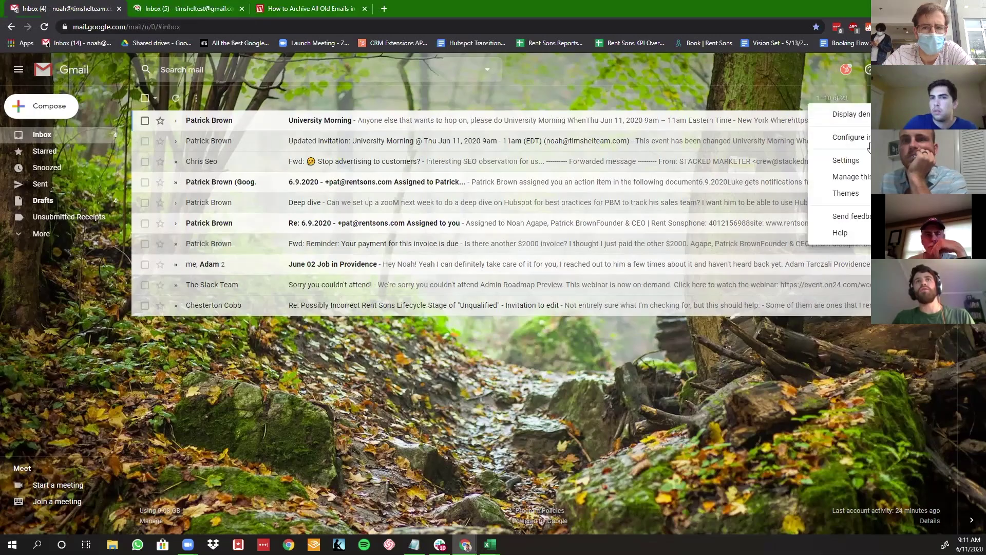
pyautogui.click(870, 165)
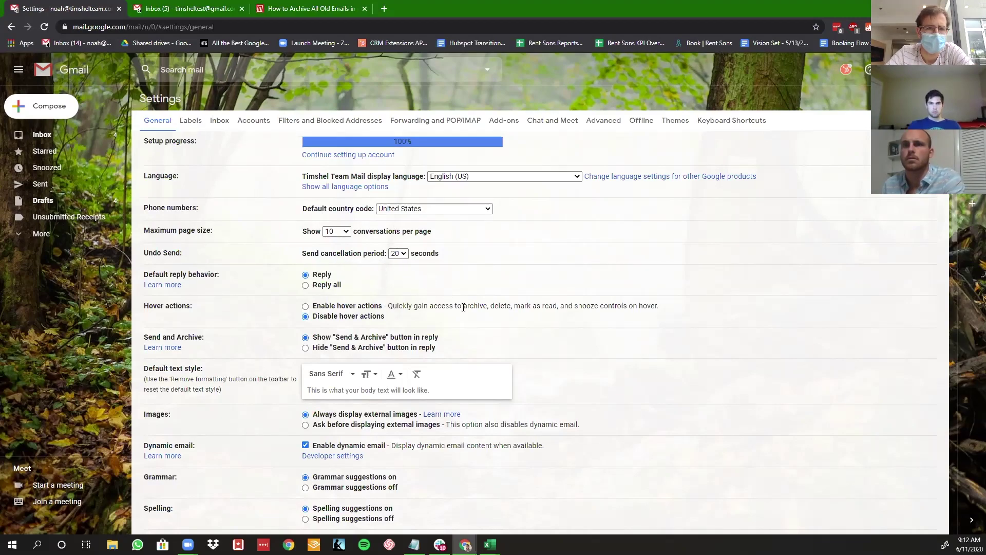
pyautogui.scroll(-1, 529, 322)
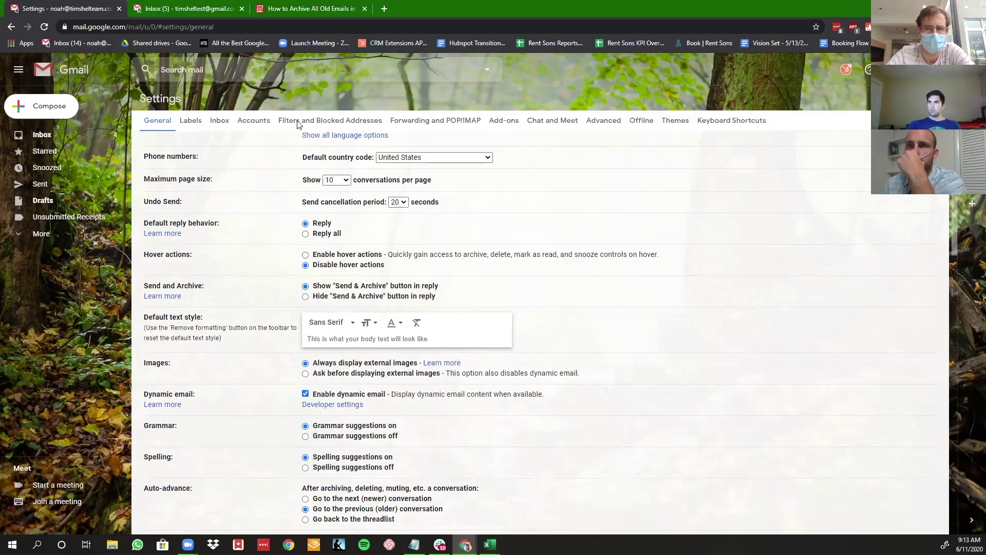
pyautogui.click(192, 7)
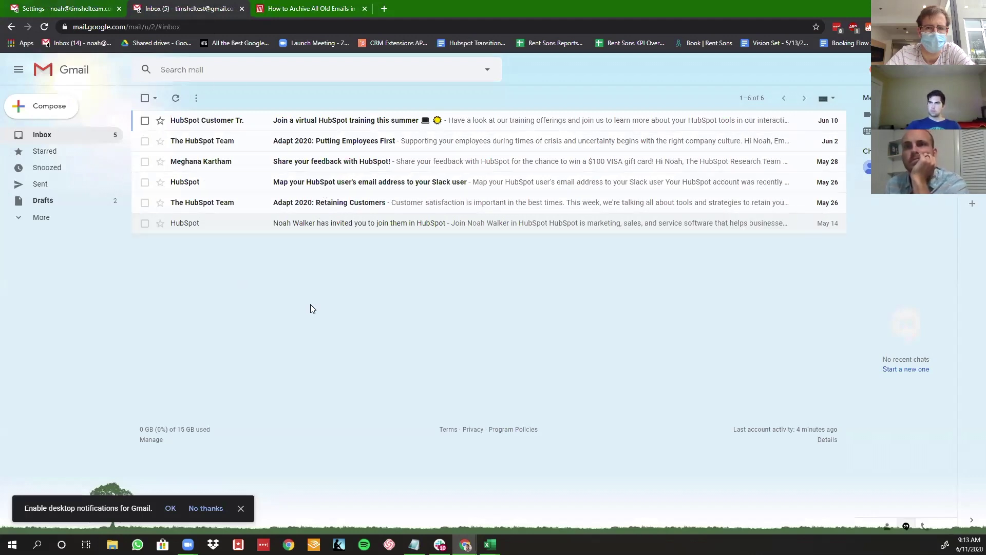
pyautogui.hotkey('ctrl', 'shift', 'Tab')
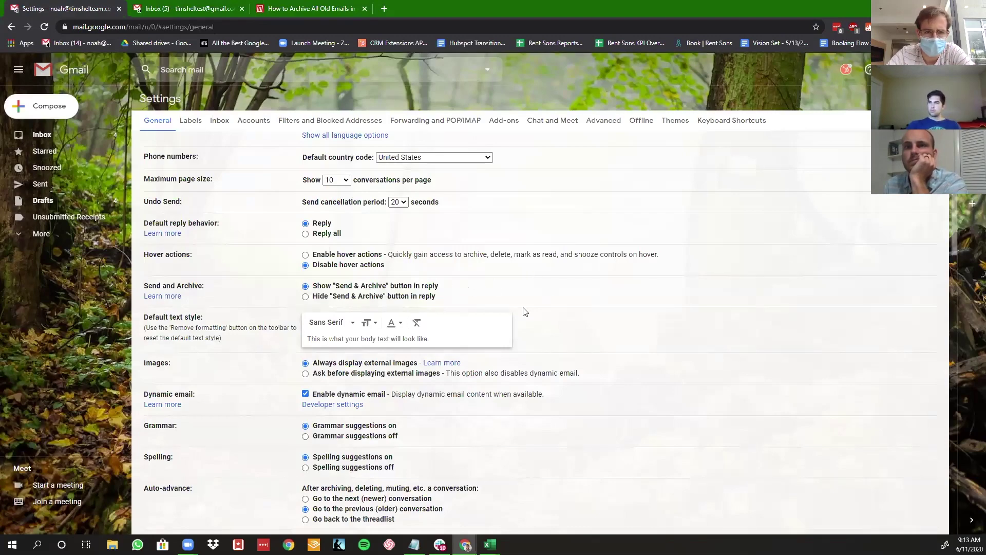
pyautogui.scroll(-1, 522, 312)
pyautogui.scroll(-2, 437, 321)
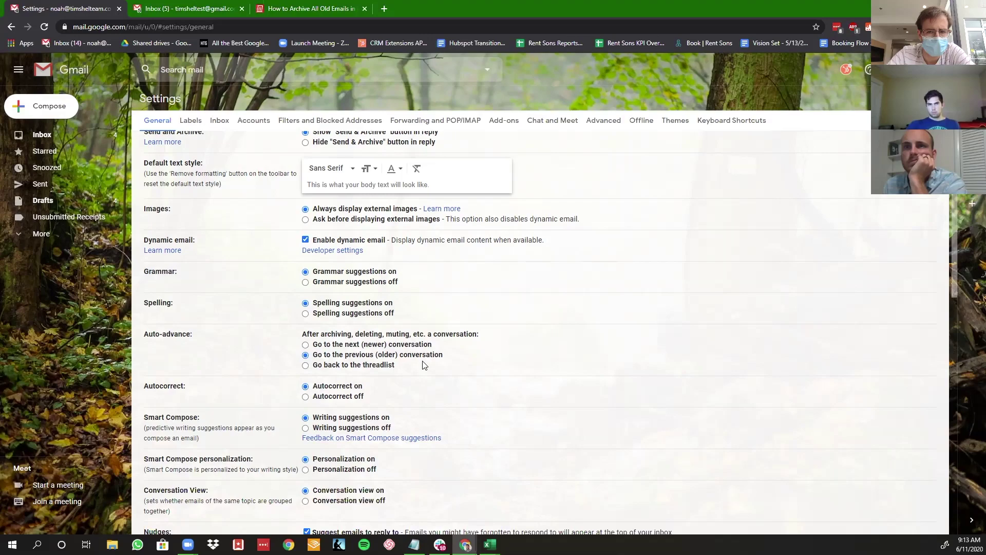
pyautogui.scroll(-1, 366, 364)
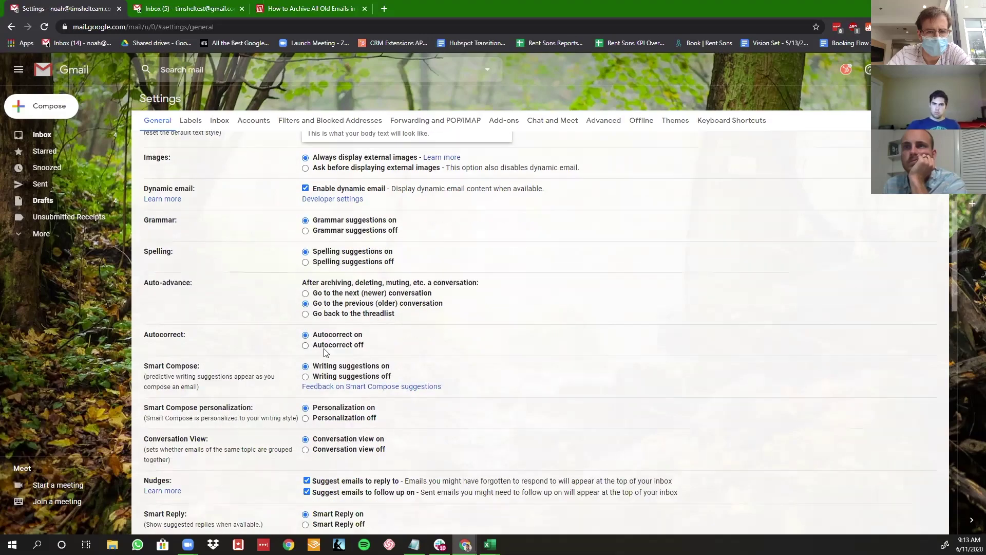
pyautogui.scroll(-2, 324, 352)
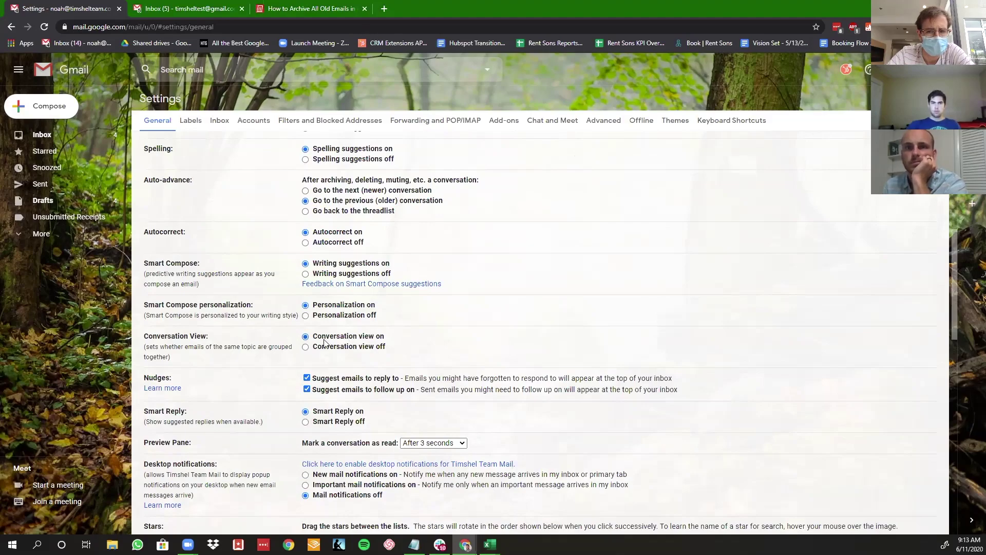
pyautogui.scroll(-1, 329, 345)
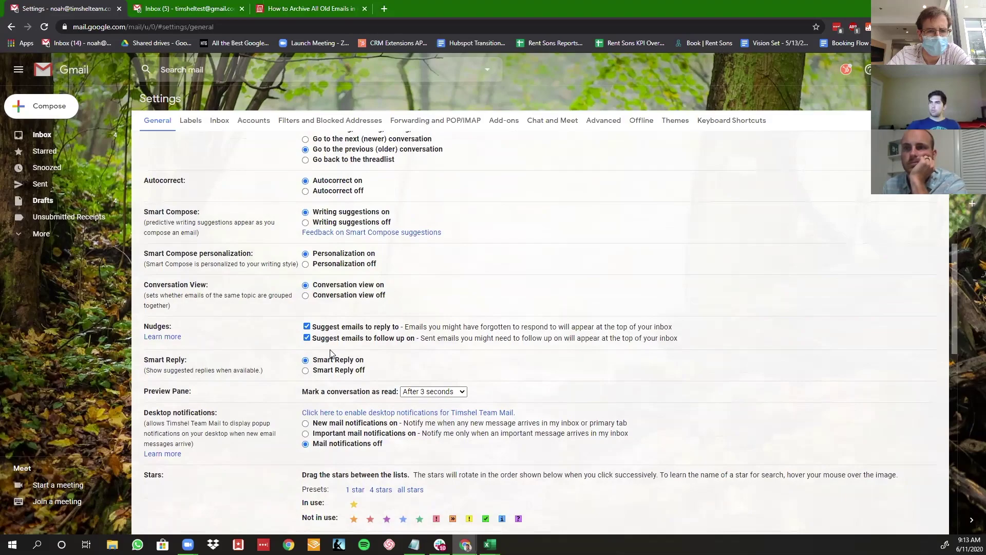
pyautogui.scroll(-1, 330, 353)
pyautogui.scroll(-2, 353, 339)
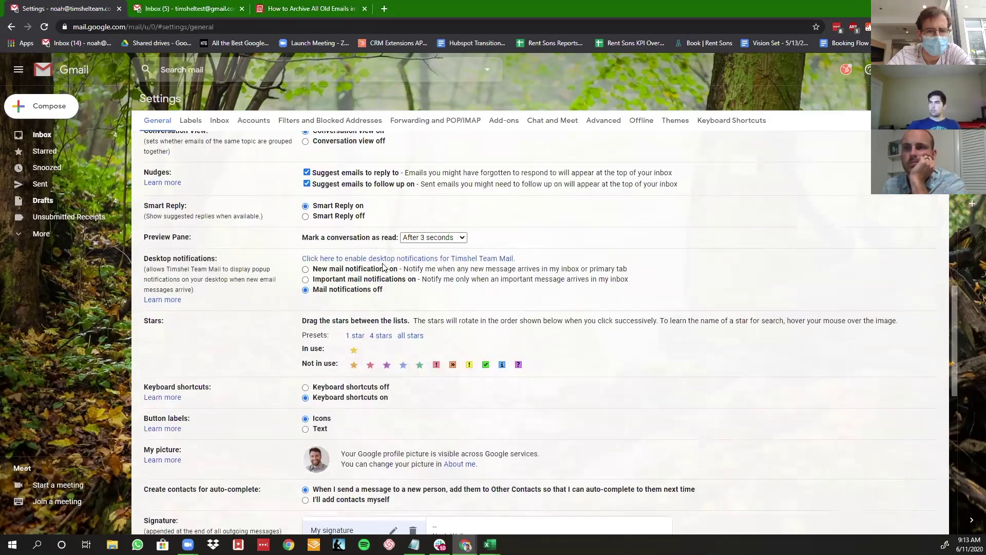
pyautogui.scroll(-1, 382, 266)
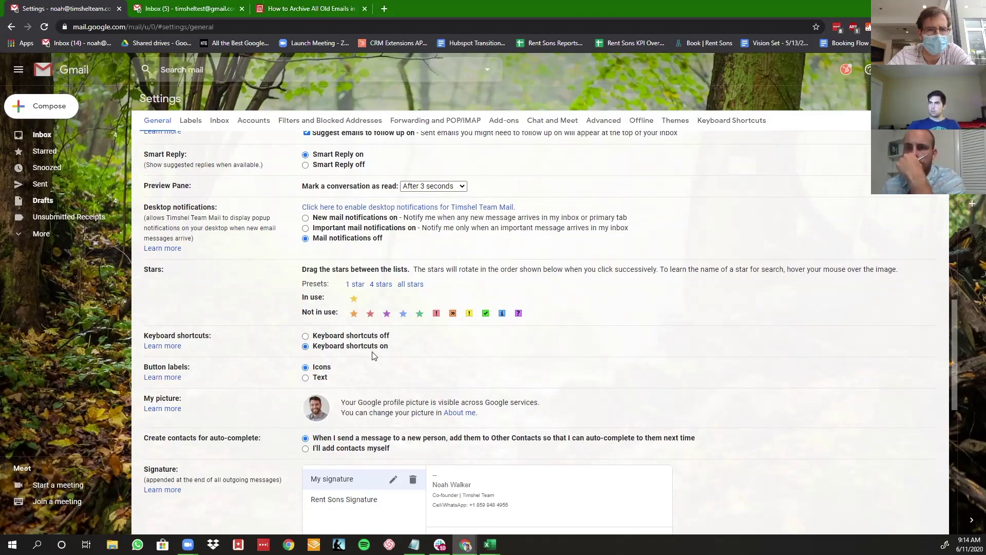
pyautogui.scroll(-5, 382, 347)
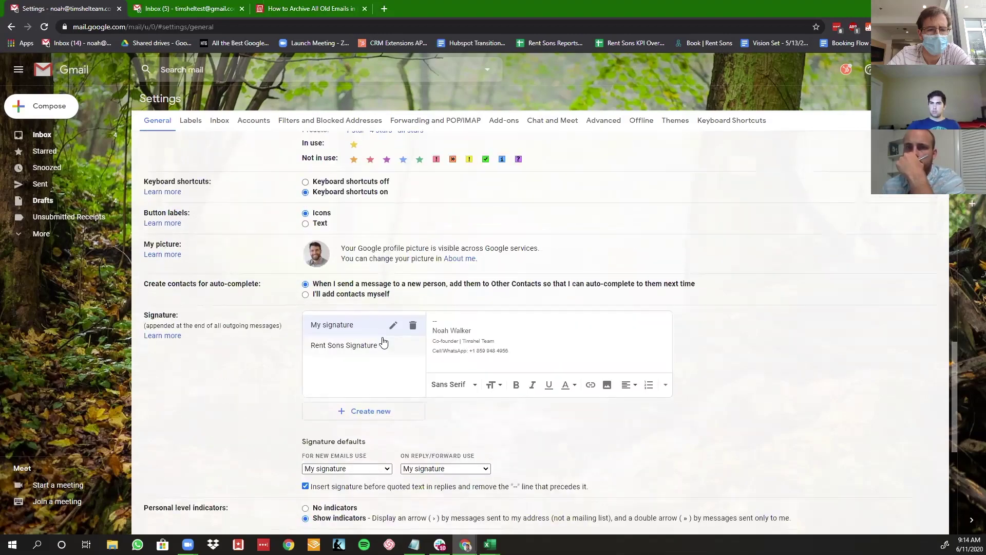
pyautogui.scroll(2, 387, 343)
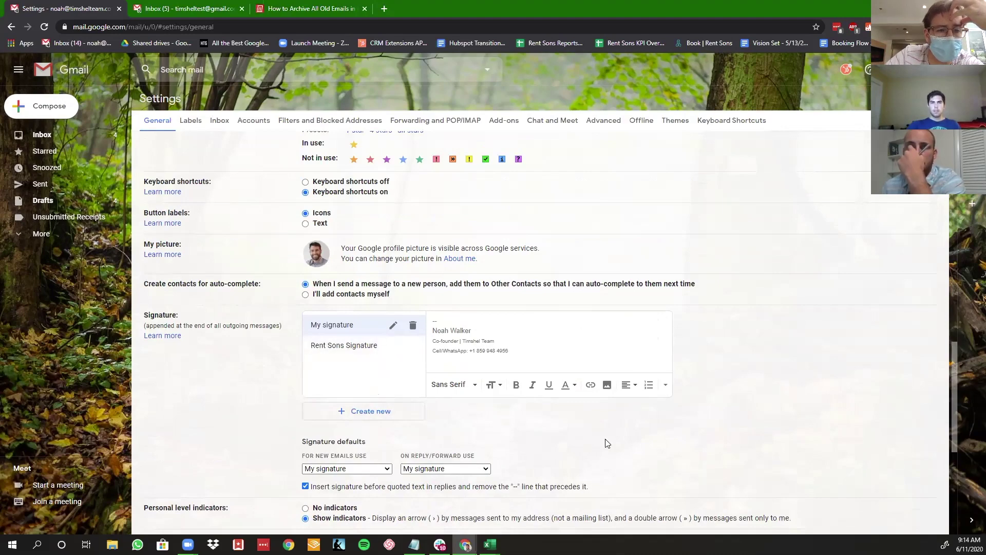
pyautogui.scroll(-3, 544, 421)
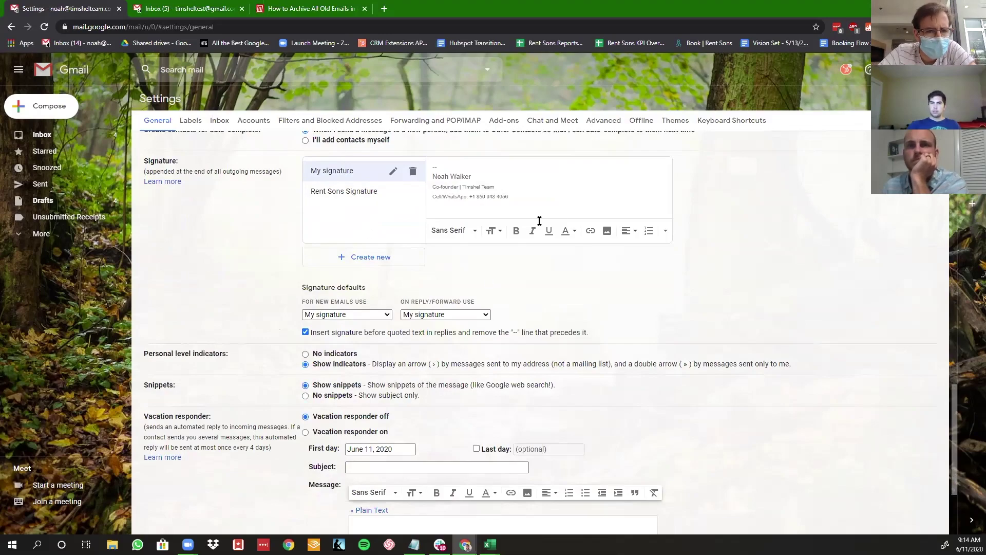
pyautogui.scroll(-2, 598, 264)
pyautogui.scroll(-1, 599, 263)
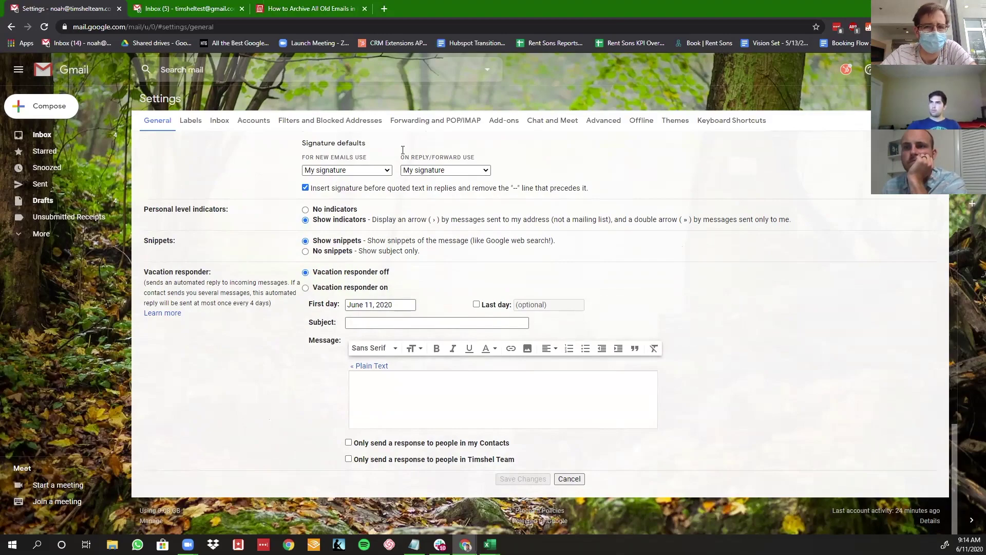
# Step: Open the Inbox settings and look over the available inbox types
pyautogui.click(201, 125)
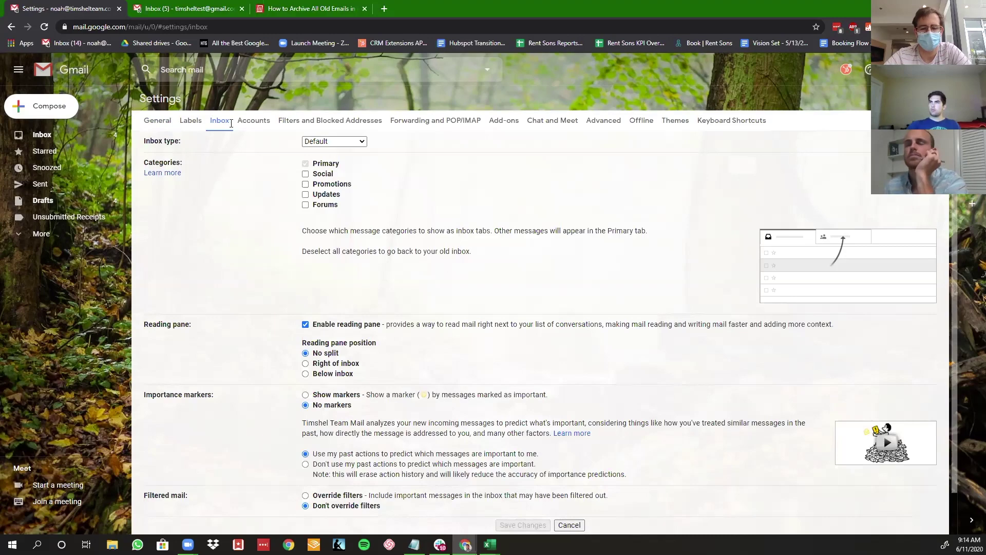
pyautogui.click(354, 142)
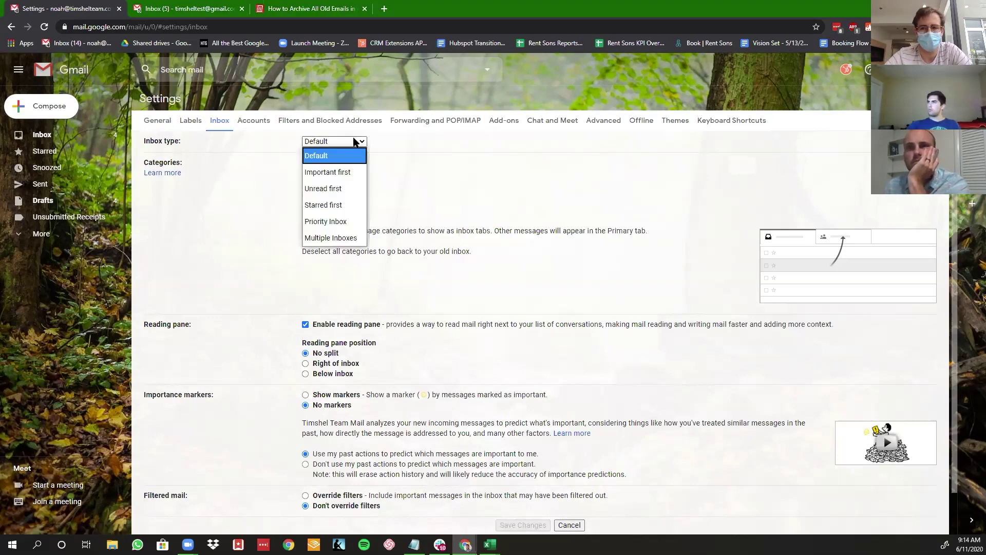
pyautogui.click(354, 141)
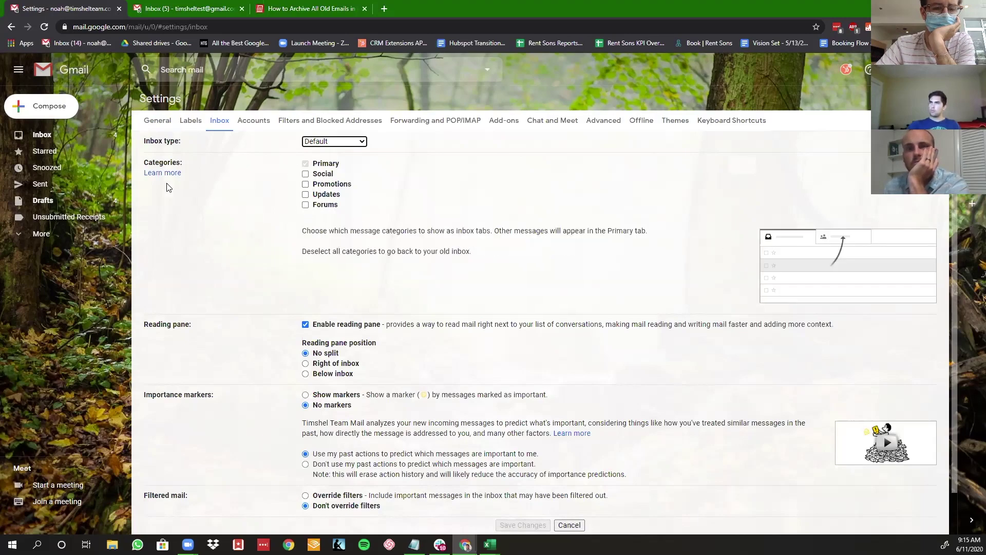
# Step: Enable the Social, Promotions and Updates inbox categories and save the changes
pyautogui.click(306, 174)
pyautogui.click(306, 184)
pyautogui.click(306, 194)
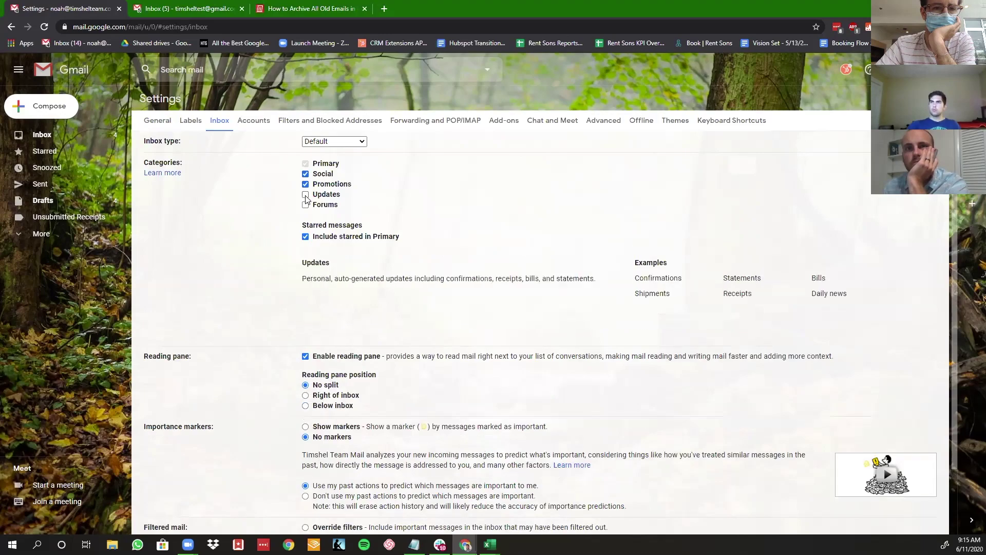
pyautogui.click(52, 135)
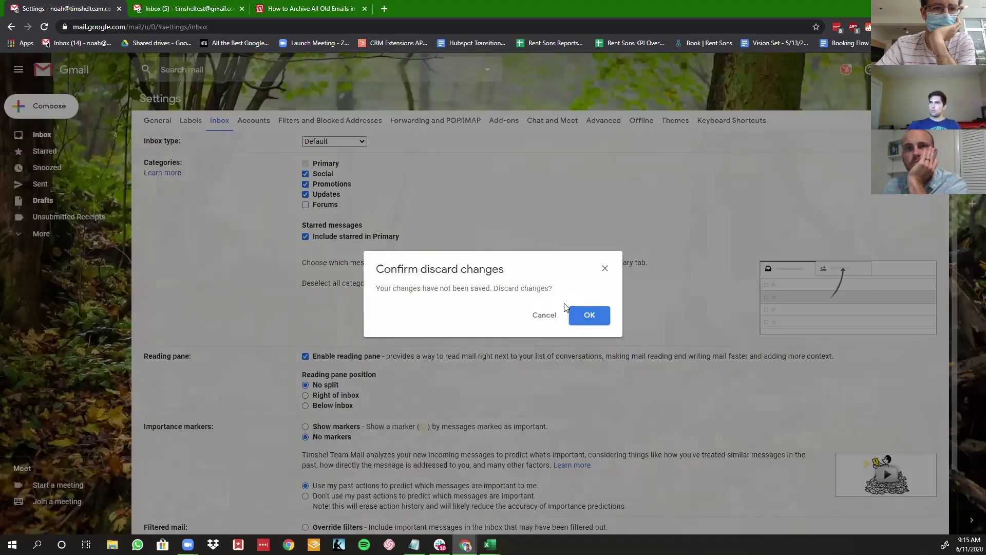
pyautogui.click(543, 314)
pyautogui.scroll(-3, 534, 391)
pyautogui.click(522, 478)
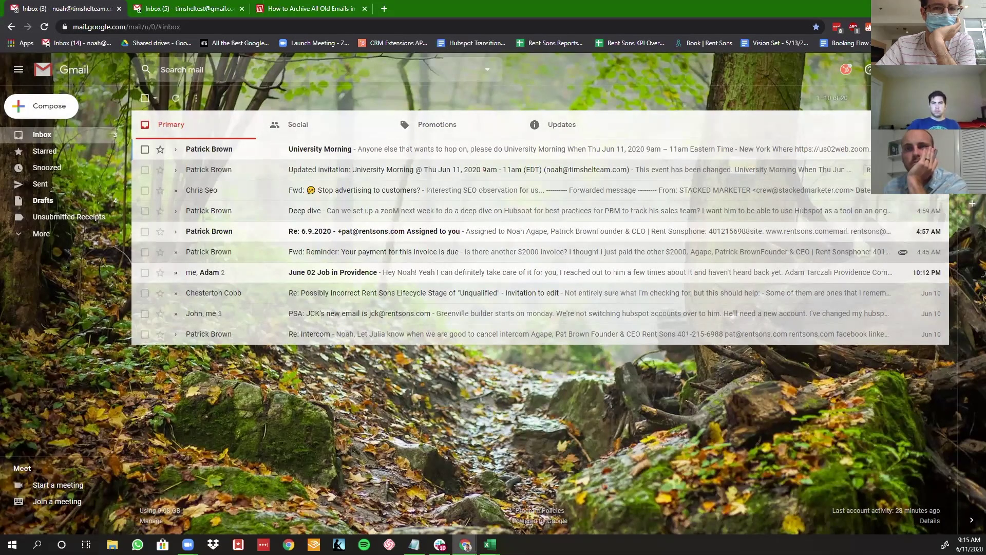
# Step: Disable the Social, Promotions and Updates inbox categories in the Inbox settings and save the changes
pyautogui.click(893, 70)
pyautogui.click(860, 165)
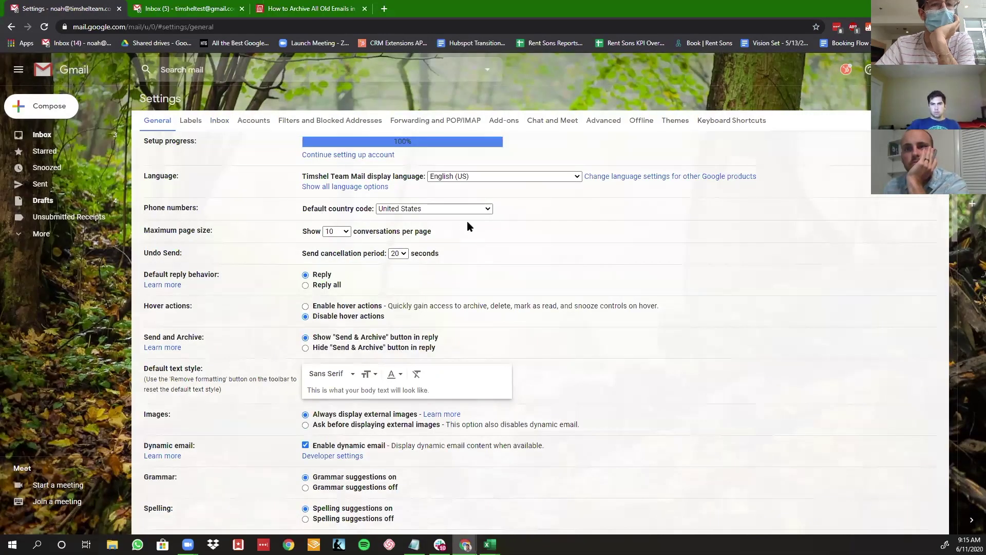
pyautogui.click(223, 119)
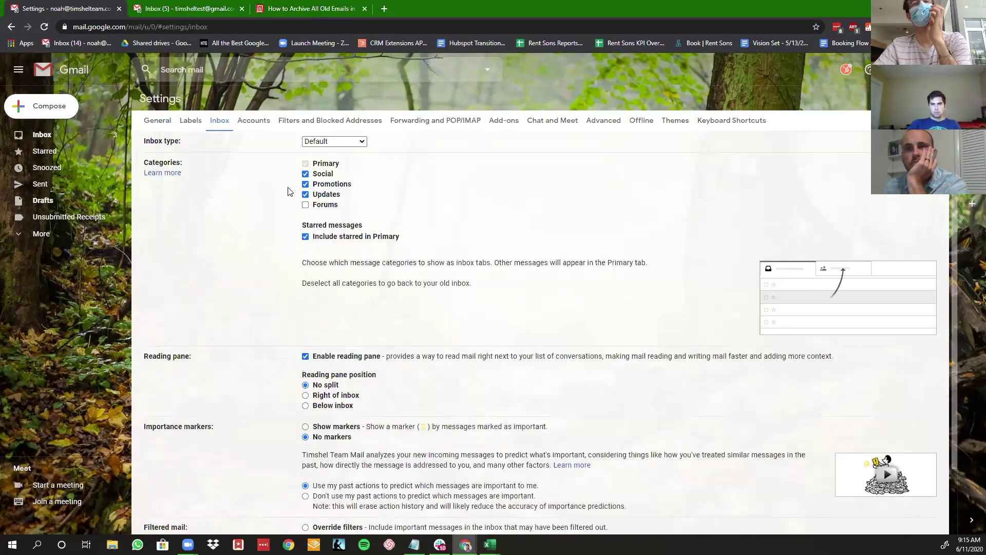
pyautogui.click(305, 174)
pyautogui.click(305, 184)
pyautogui.click(305, 194)
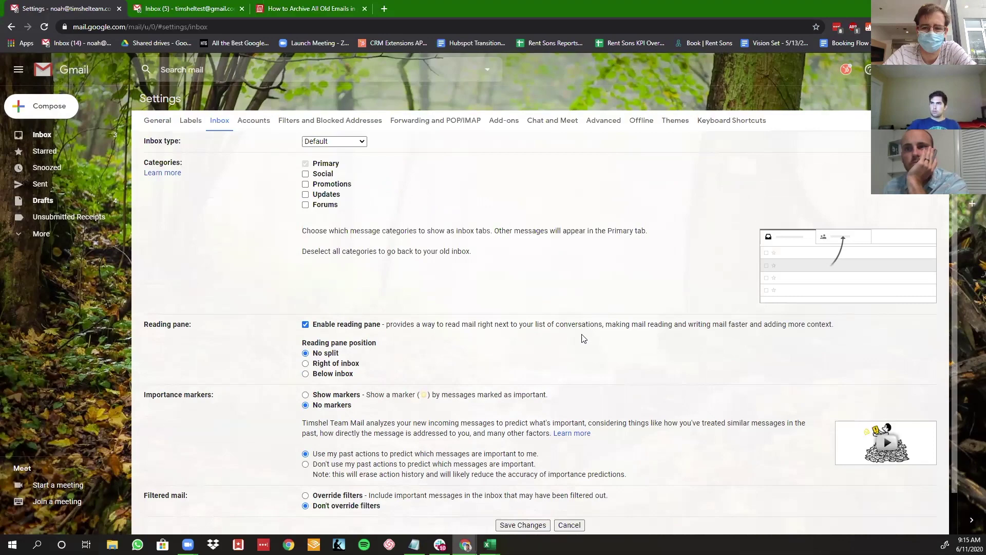
pyautogui.click(508, 524)
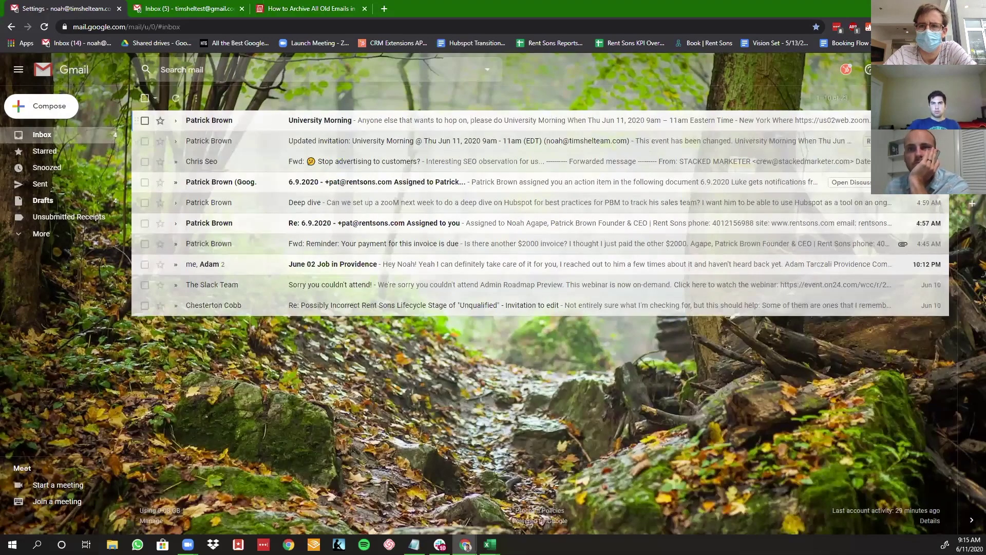
# Step: Open the full mailbox settings and look over the Accounts options
pyautogui.click(933, 98)
pyautogui.click(864, 158)
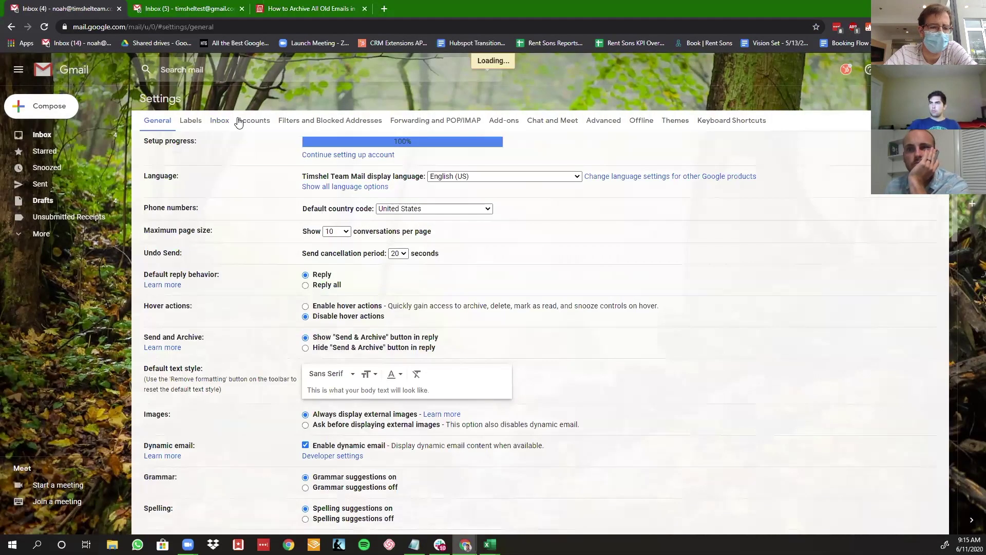
pyautogui.click(241, 121)
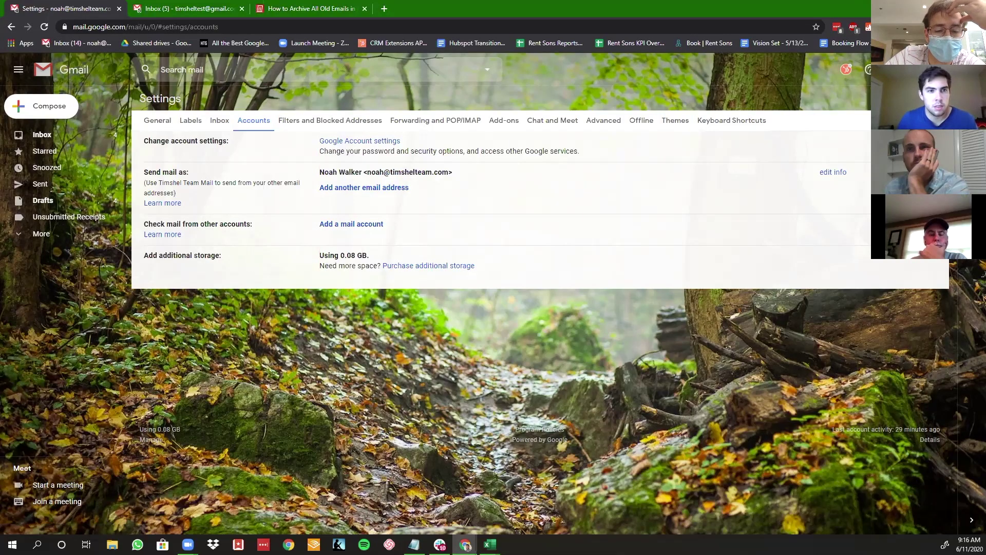
pyautogui.click(890, 70)
pyautogui.click(846, 159)
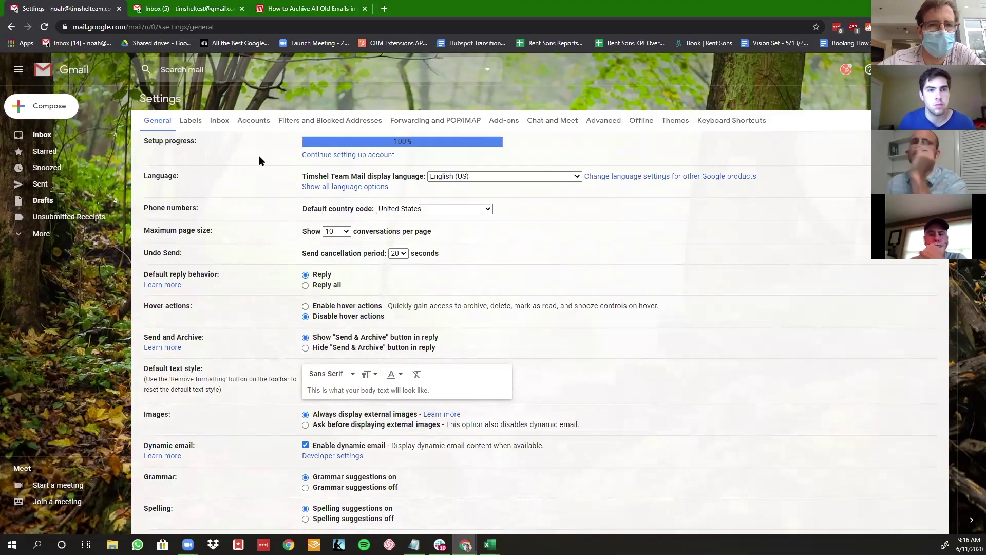
pyautogui.click(260, 122)
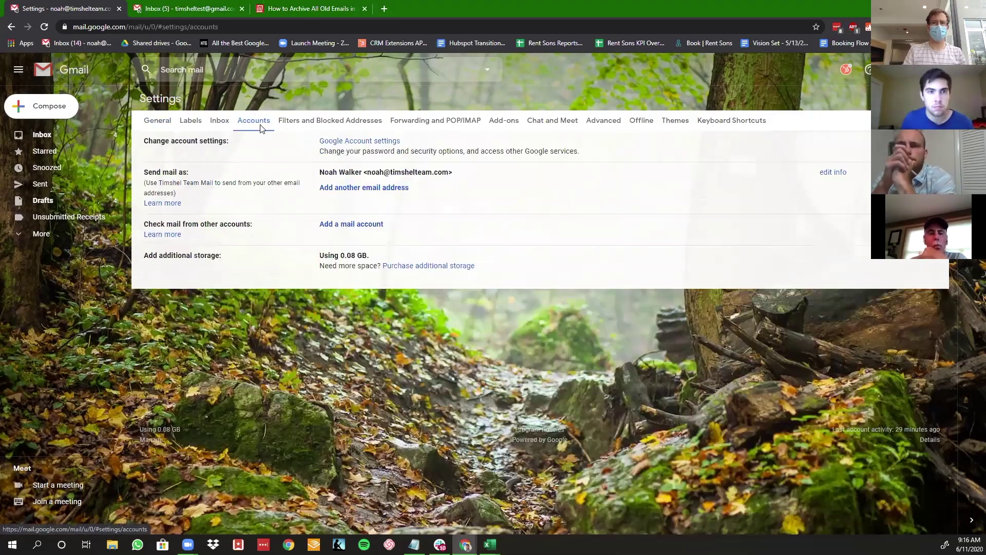
# Step: Return to the Inbox settings and examine the descriptions and example senders of the message categories, including Promotions
pyautogui.click(222, 128)
pyautogui.moveTo(365, 184)
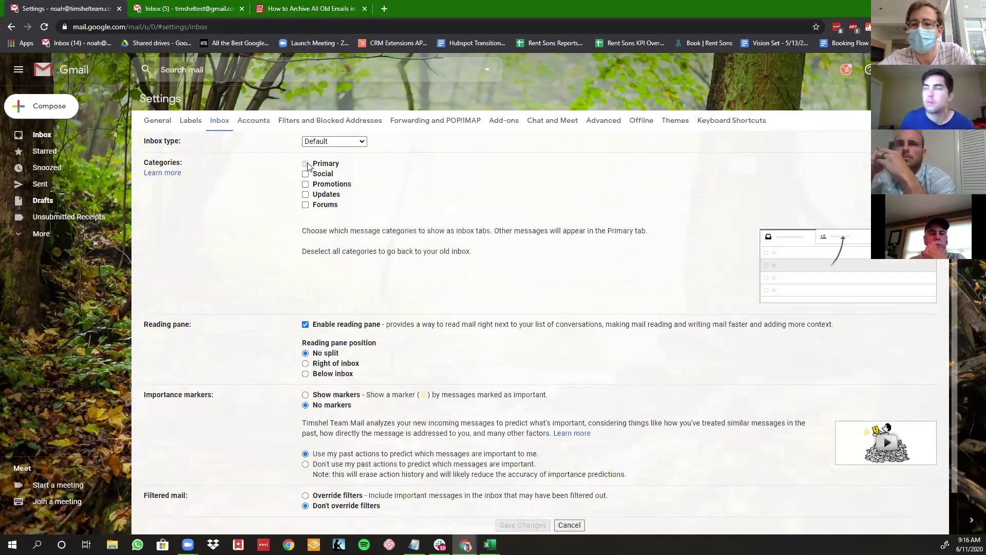
pyautogui.moveTo(308, 165)
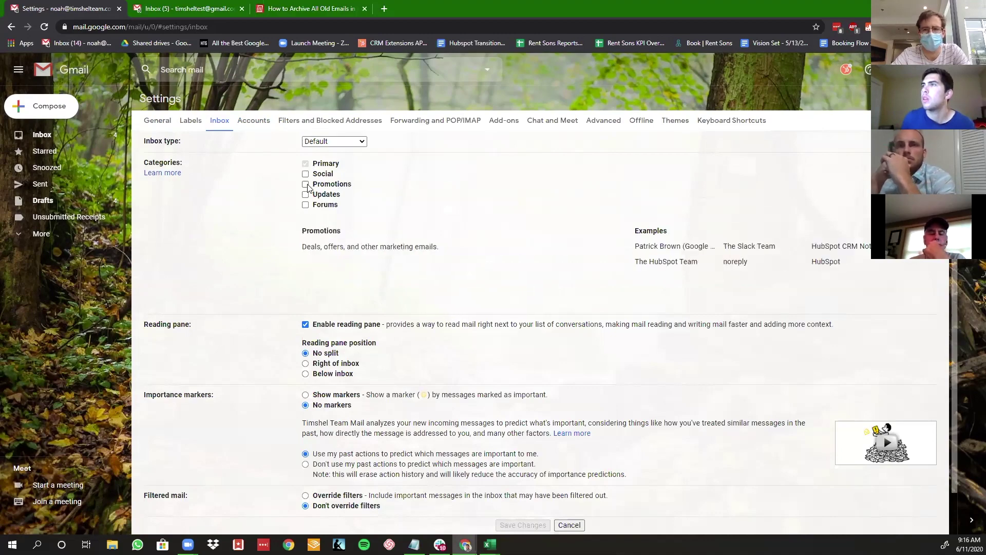
pyautogui.moveTo(304, 210)
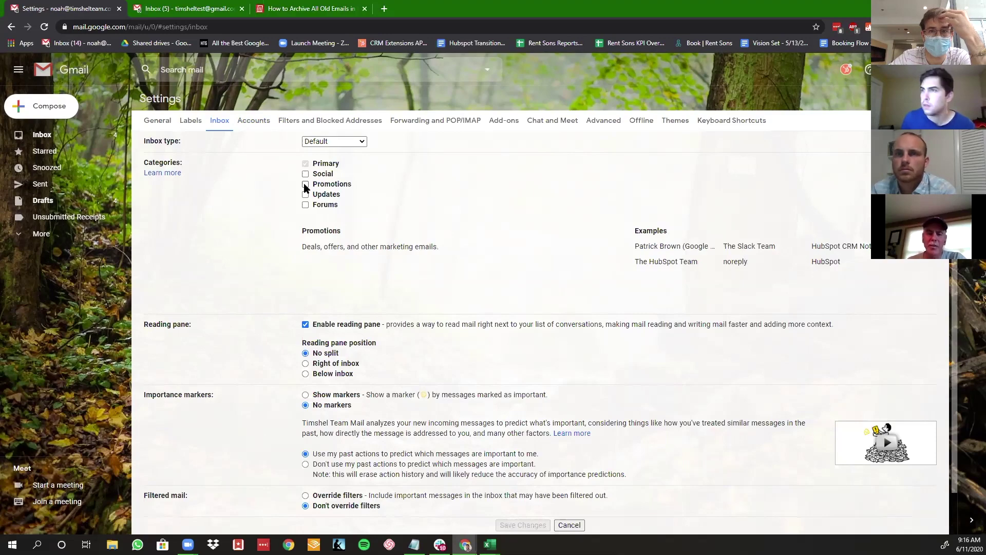
# Step: Look through the Accounts, Filters and Blocked Addresses, and Forwarding settings, ending on the Accounts options
pyautogui.click(254, 121)
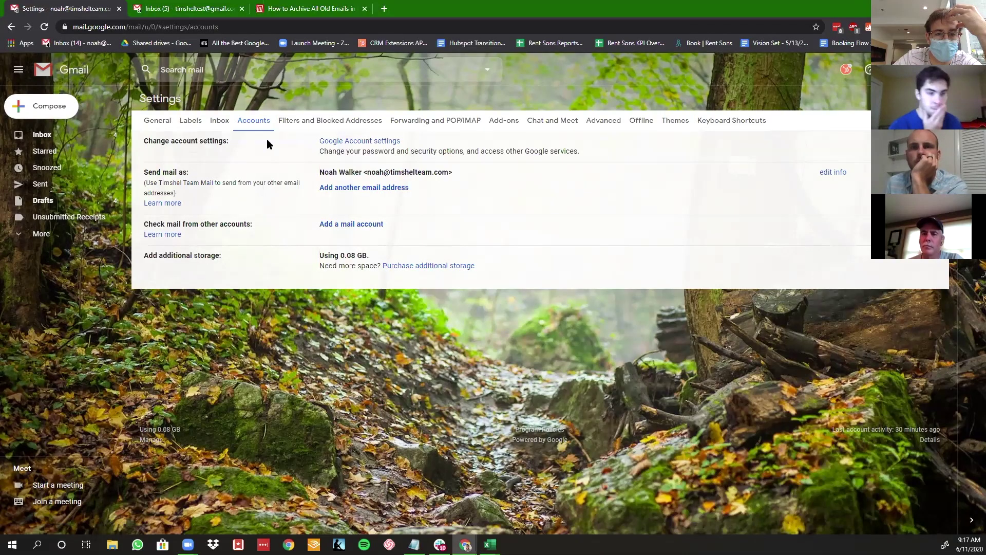
pyautogui.click(302, 120)
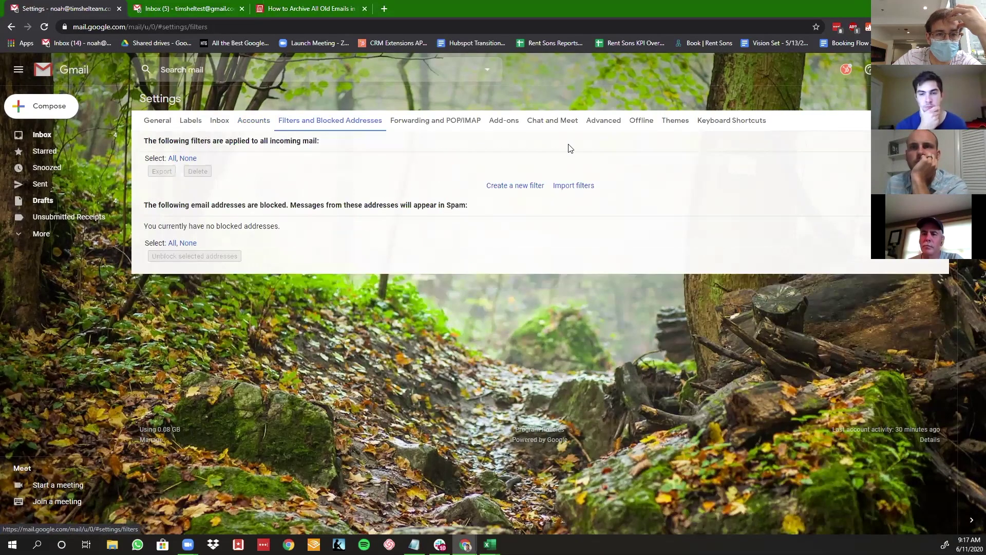
pyautogui.click(450, 123)
pyautogui.click(261, 124)
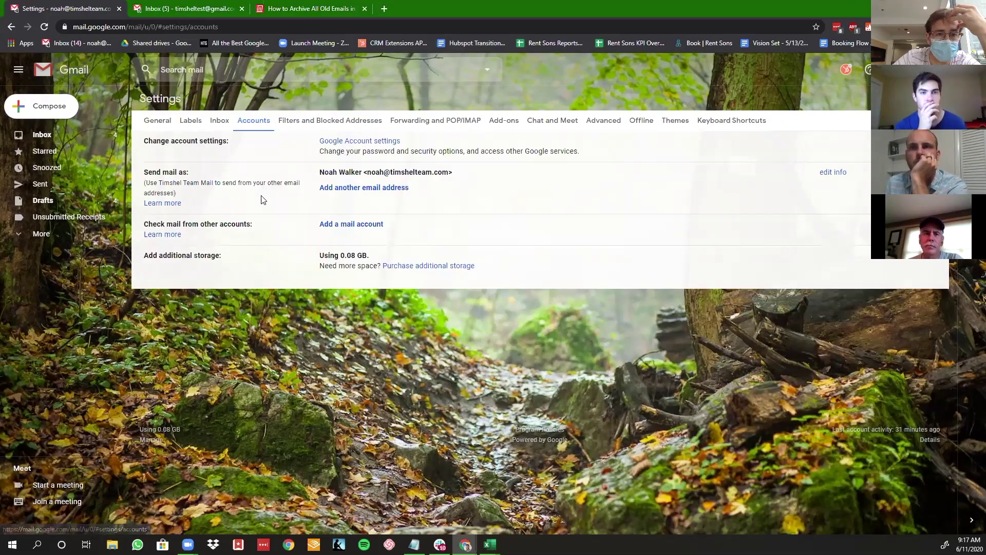
# Step: Open the form for adding another send-as email address, review its fields, and close it without adding one
pyautogui.click(323, 188)
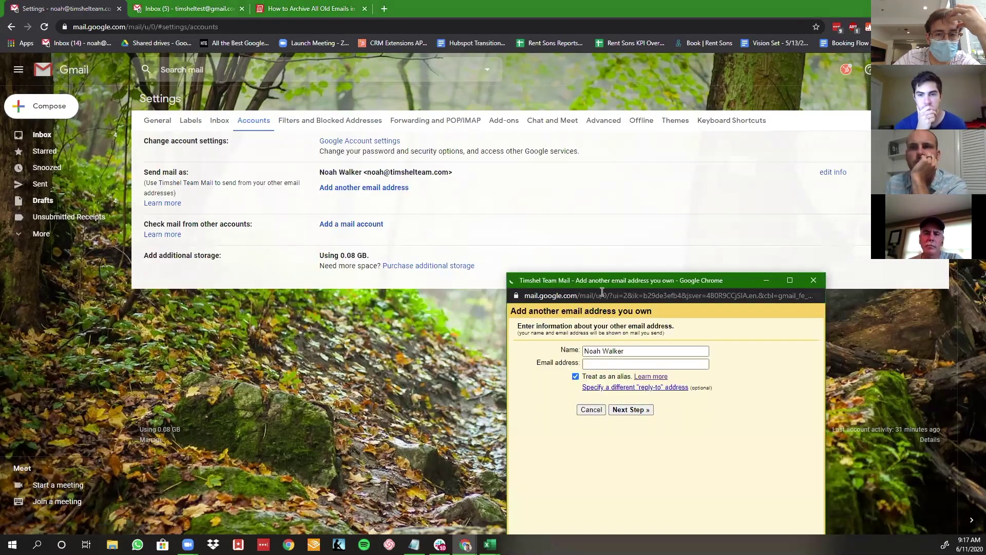
pyautogui.moveTo(620, 280); pyautogui.dragTo(584, 200)
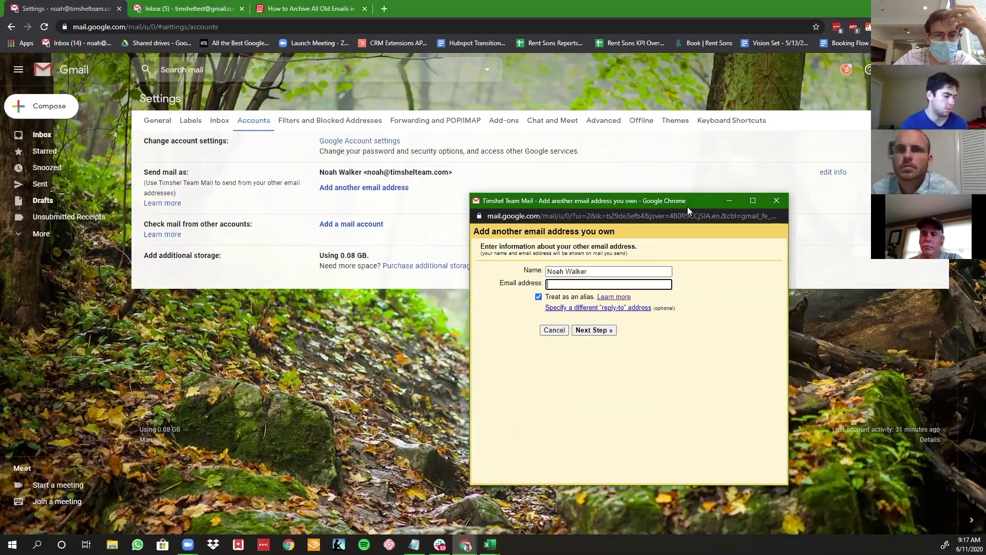
pyautogui.moveTo(688, 202); pyautogui.dragTo(628, 182)
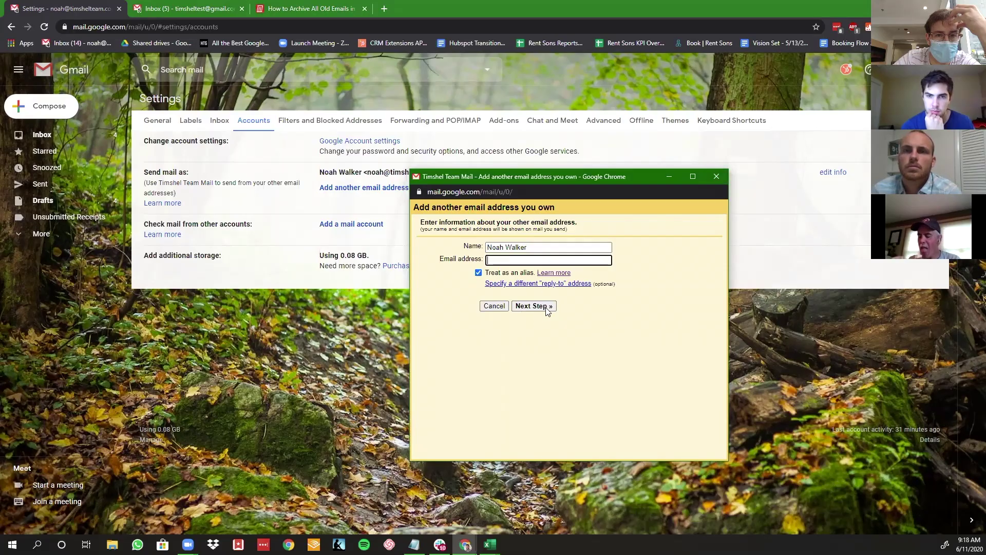
pyautogui.click(716, 176)
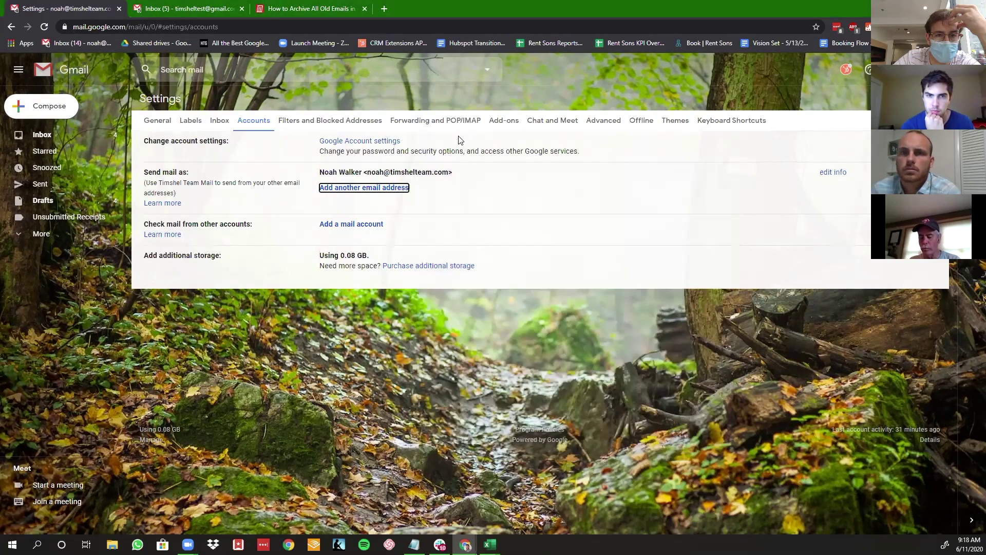
# Step: Review the Forwarding and POP/IMAP, Add-ons, and Chat and Meet settings
pyautogui.click(459, 121)
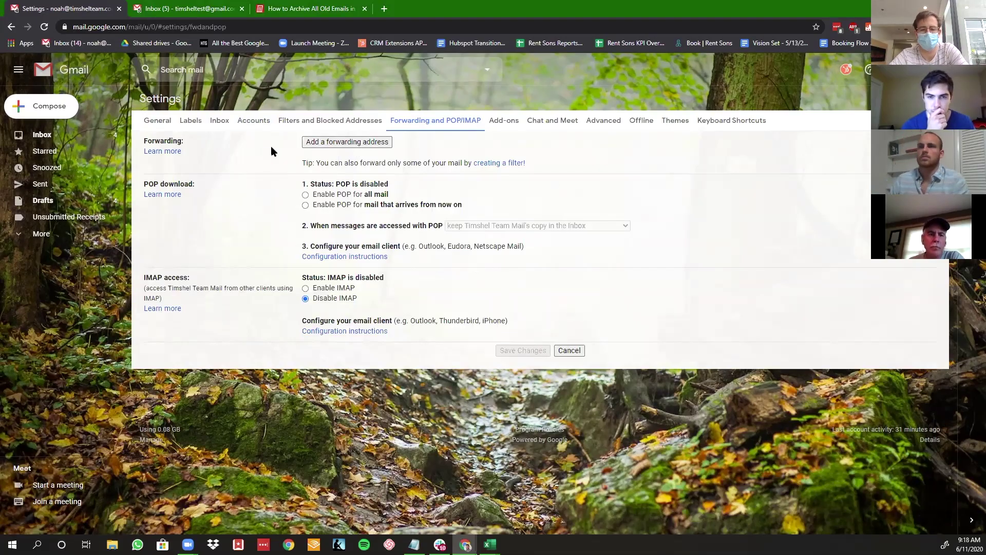
pyautogui.click(509, 128)
pyautogui.click(564, 122)
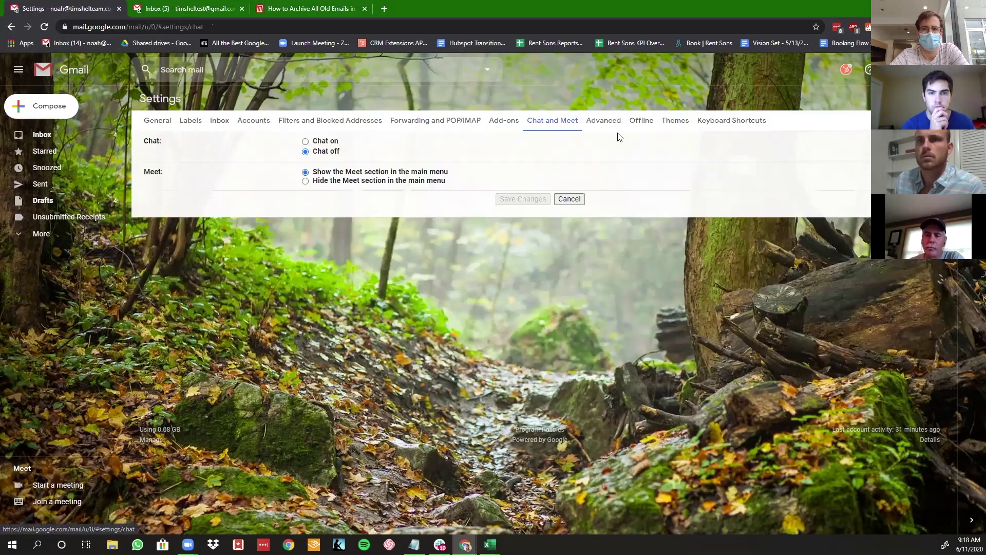
# Step: Disable Auto-advance in the Advanced settings and save the changes
pyautogui.click(612, 122)
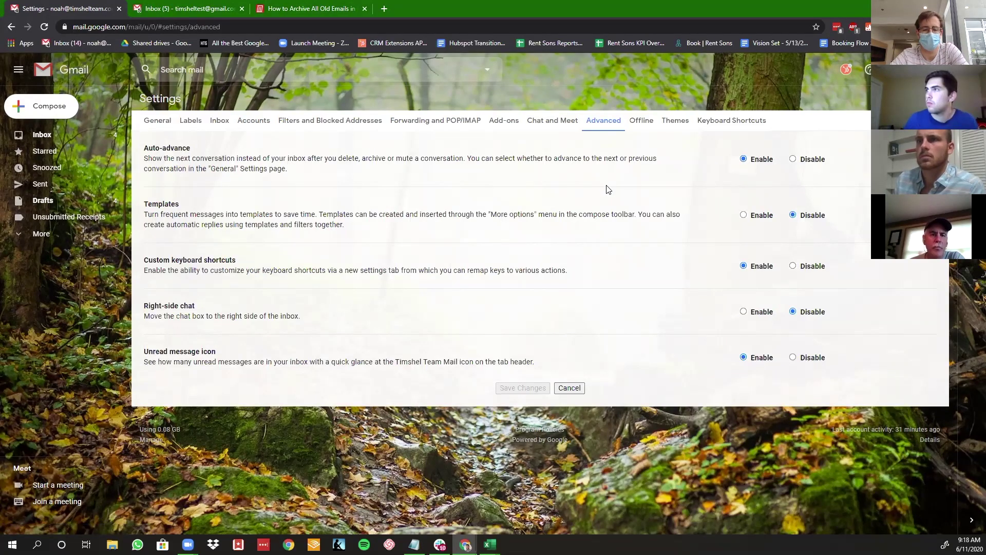
pyautogui.click(794, 160)
pyautogui.click(527, 387)
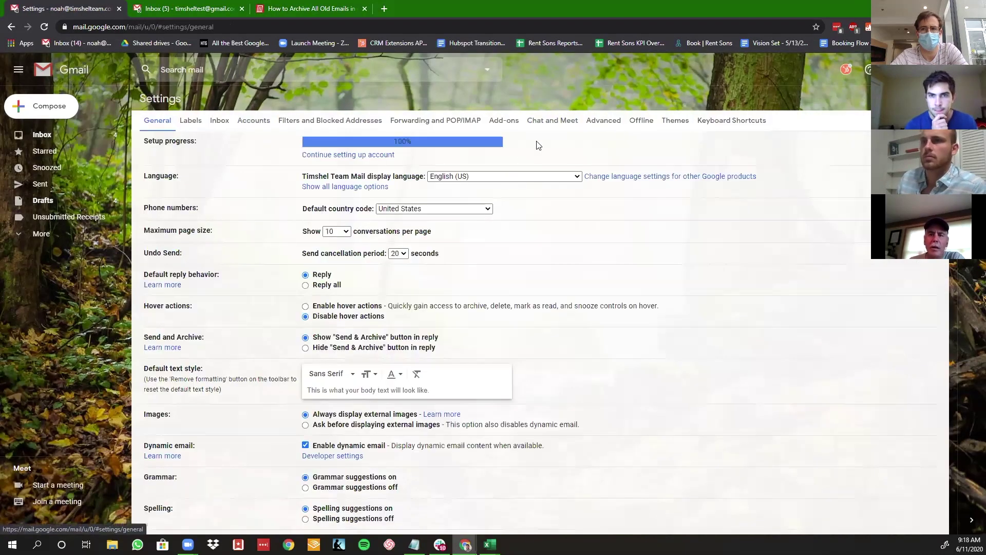
# Step: Review the Advanced options and the Themes settings, and return to the inbox
pyautogui.click(607, 123)
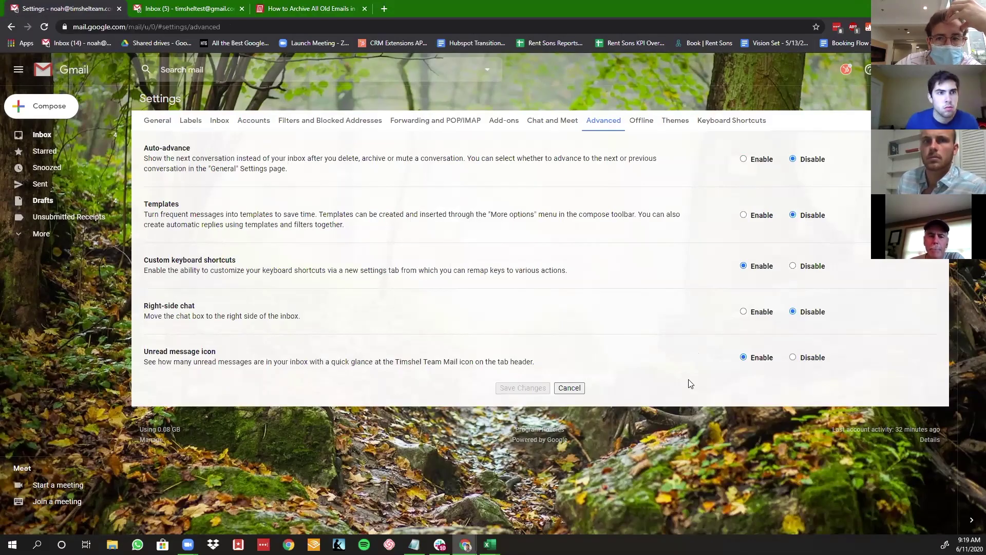
pyautogui.click(675, 119)
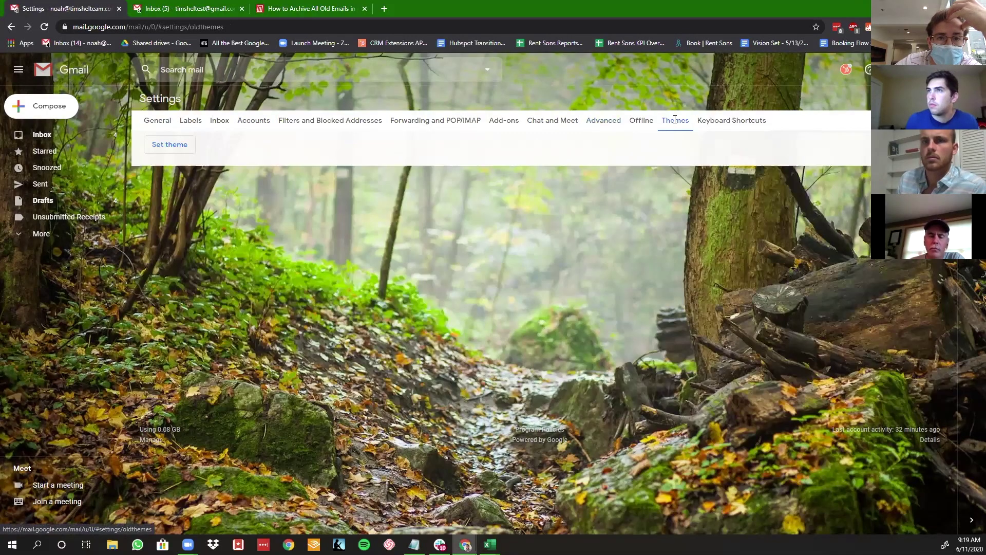
pyautogui.click(78, 138)
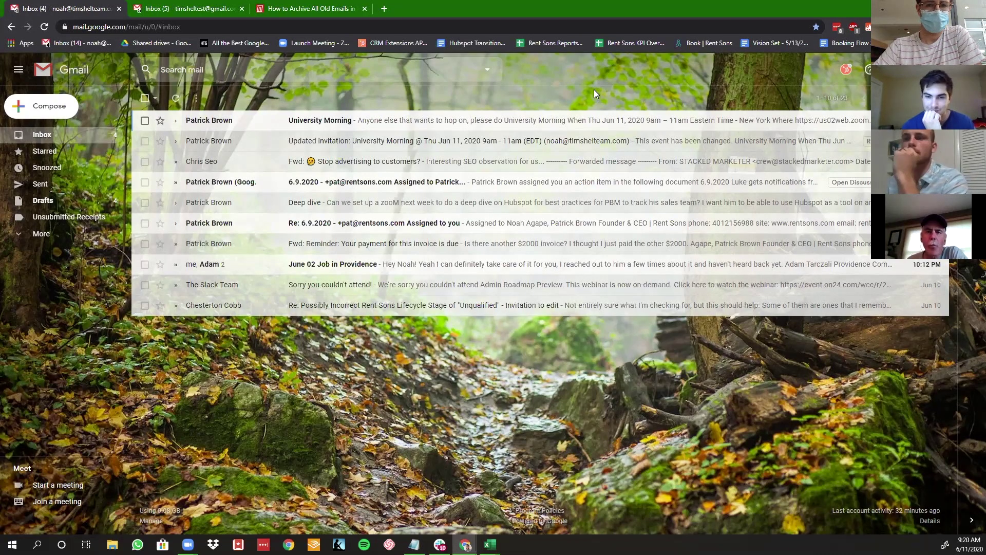
# Step: Display the keyboard shortcuts overview, examine its formatting, jumping, selection and action shortcuts, close it and display it again
pyautogui.hotkey('shift', '/')
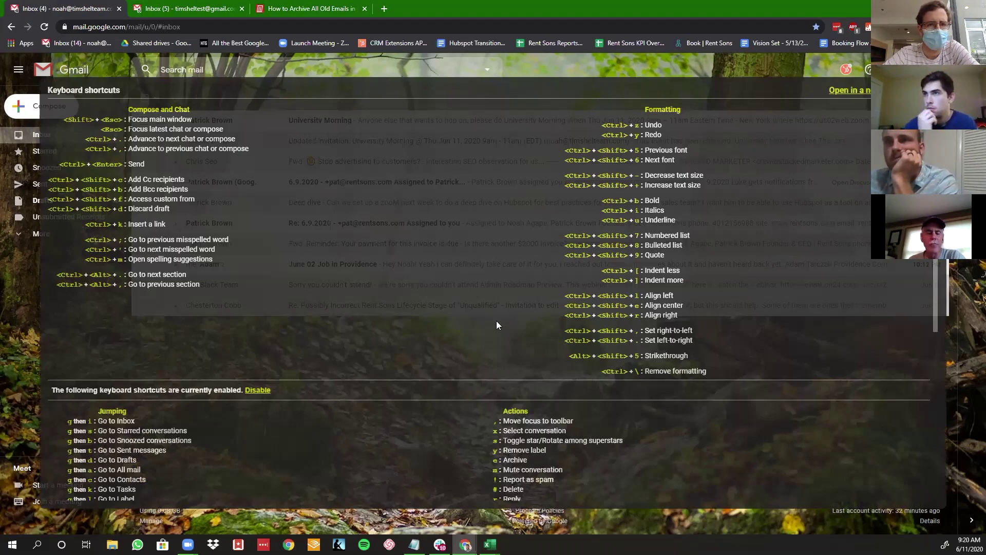
pyautogui.scroll(-1, 496, 321)
pyautogui.scroll(-1, 496, 320)
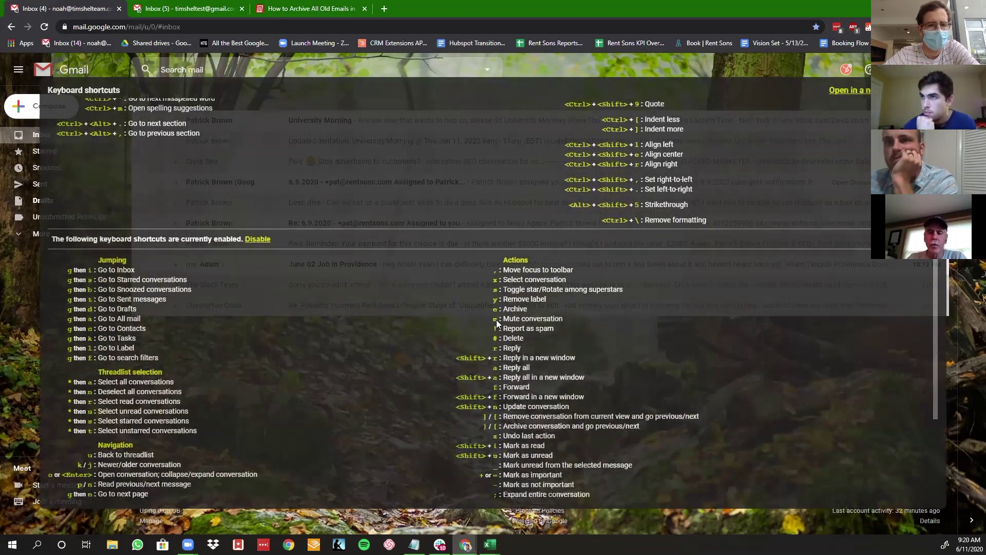
pyautogui.scroll(-1, 496, 320)
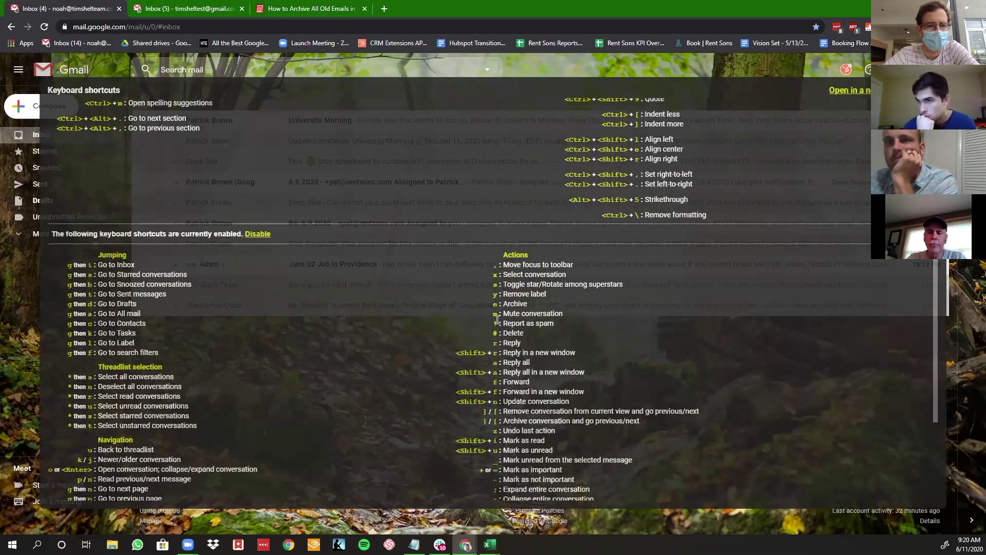
pyautogui.scroll(4, 497, 319)
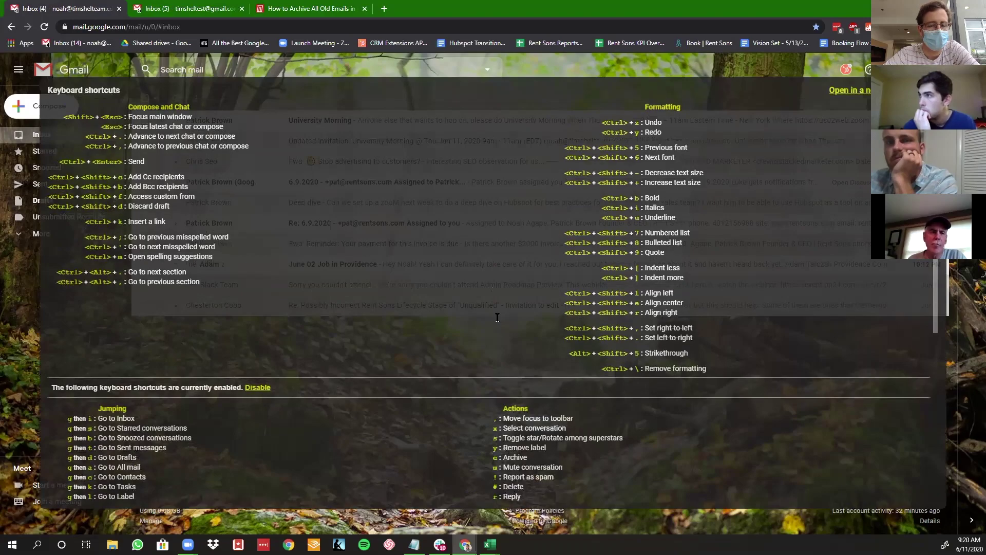
pyautogui.scroll(-1, 496, 321)
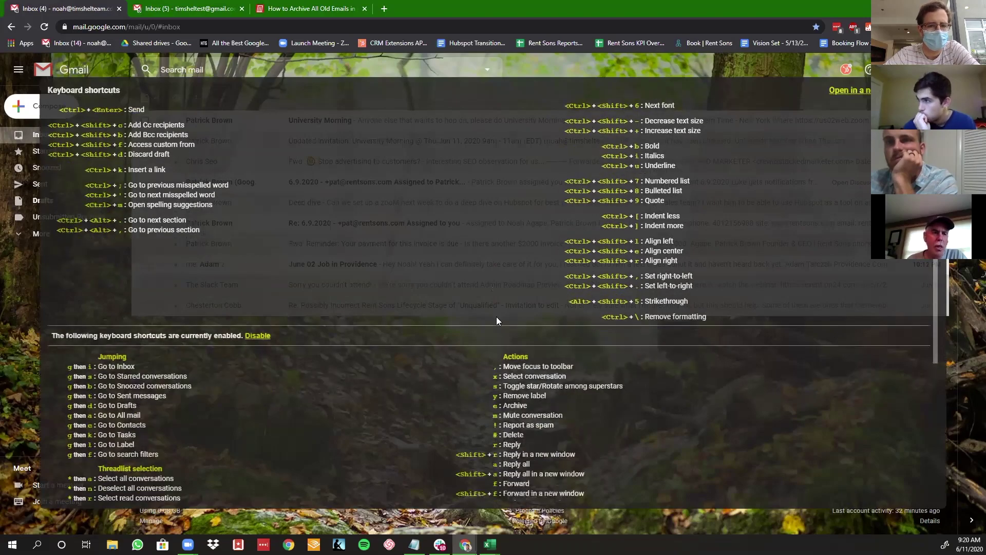
pyautogui.scroll(-1, 496, 316)
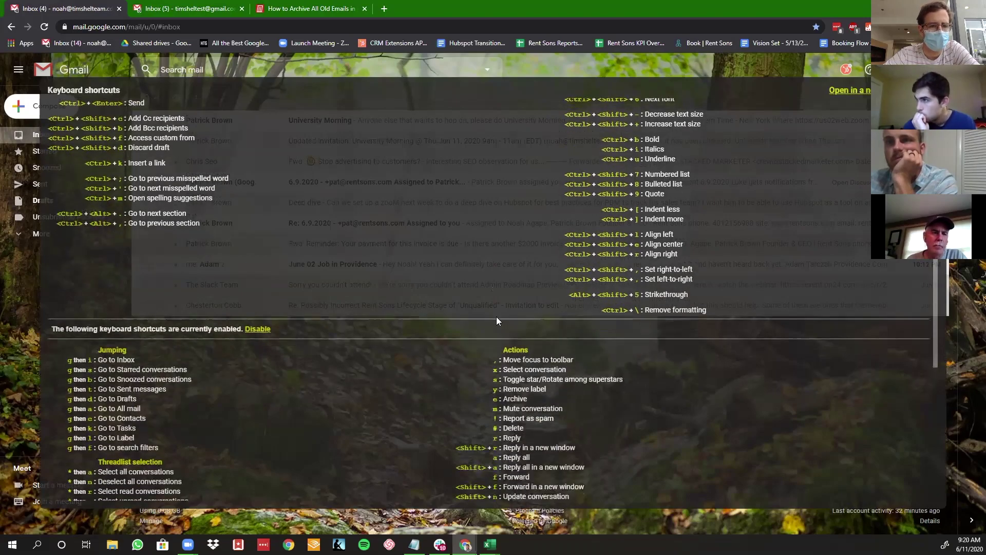
pyautogui.scroll(-6, 496, 316)
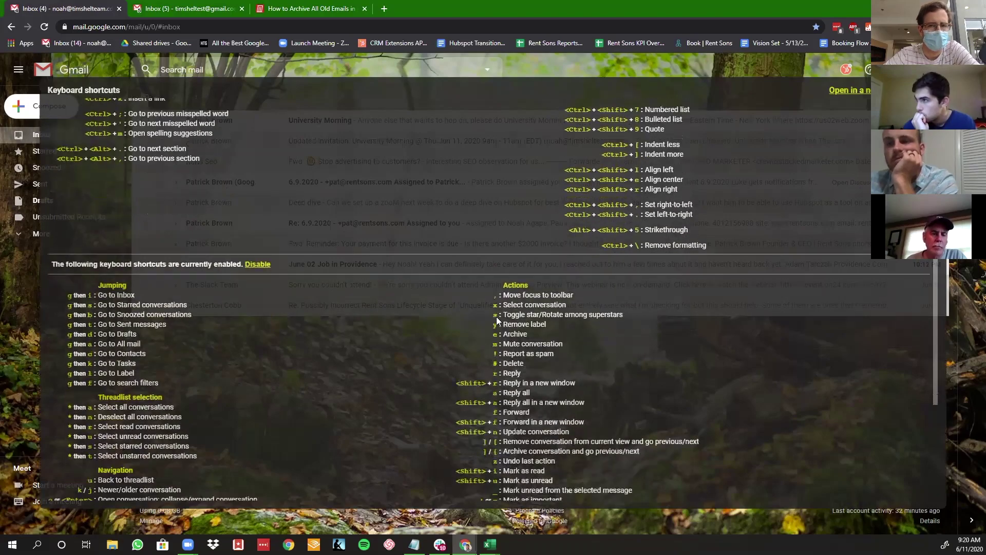
pyautogui.scroll(5, 496, 316)
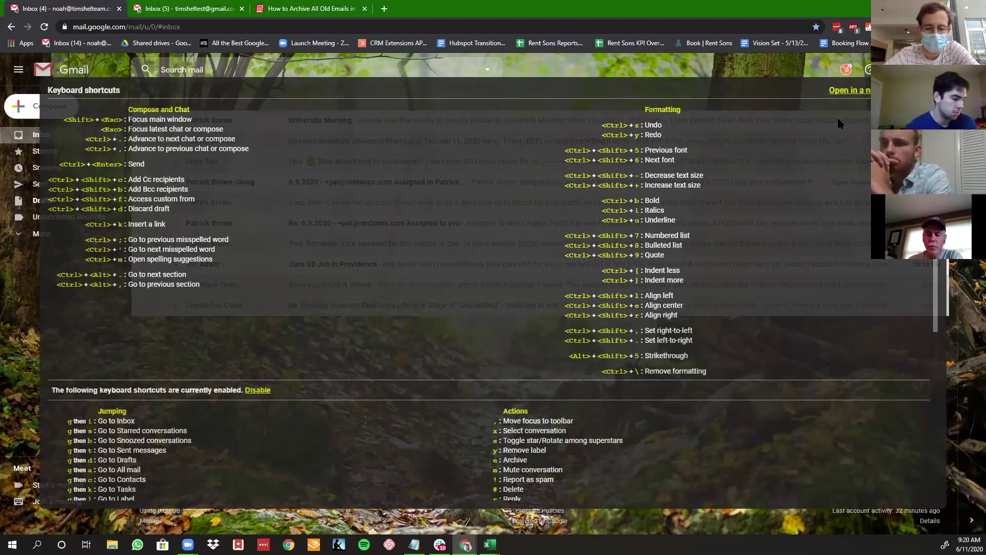
pyautogui.press('Escape')
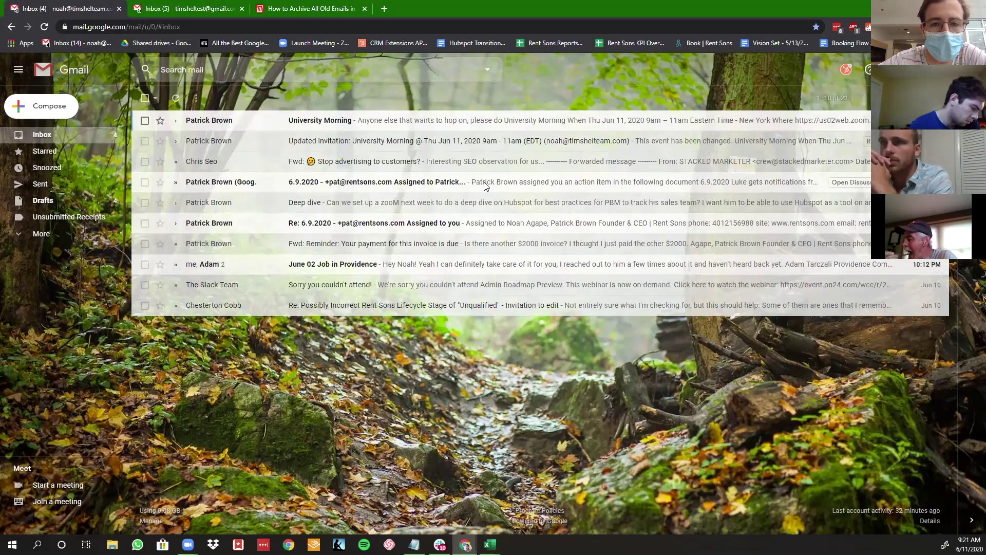
pyautogui.hotkey('shift', '/')
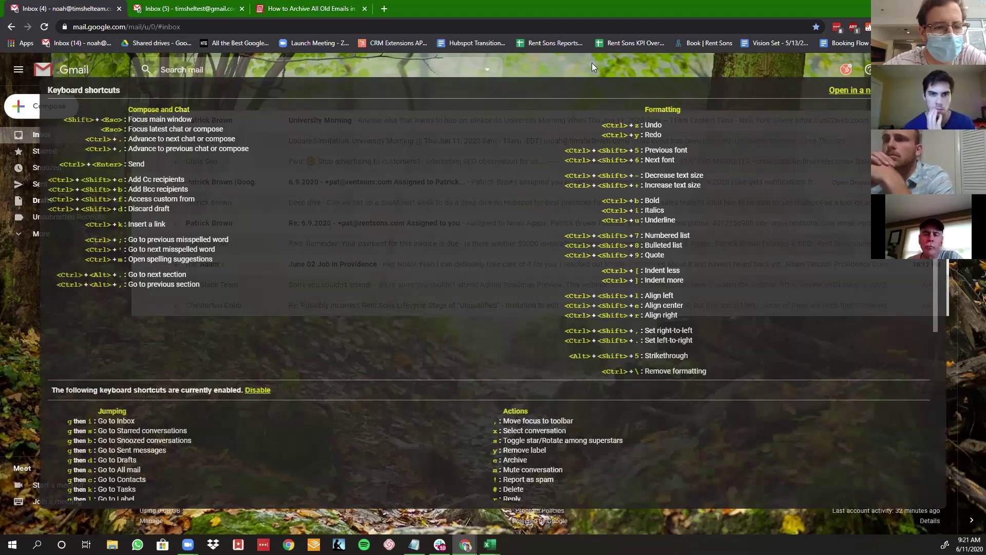
# Step: Close the keyboard shortcuts overview, display it once more to check the compose shortcuts, and return to the inbox
pyautogui.press('Escape')
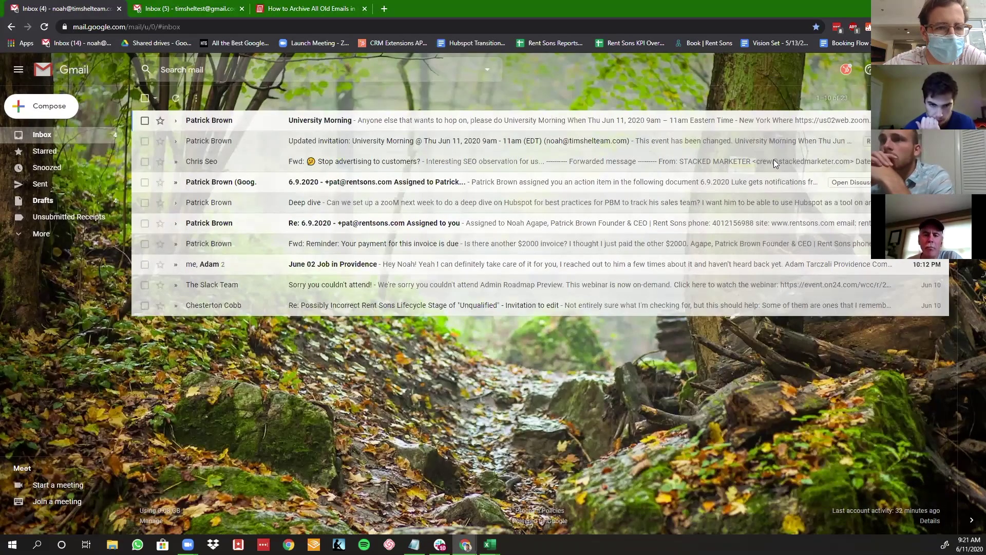
pyautogui.hotkey('shift', '/')
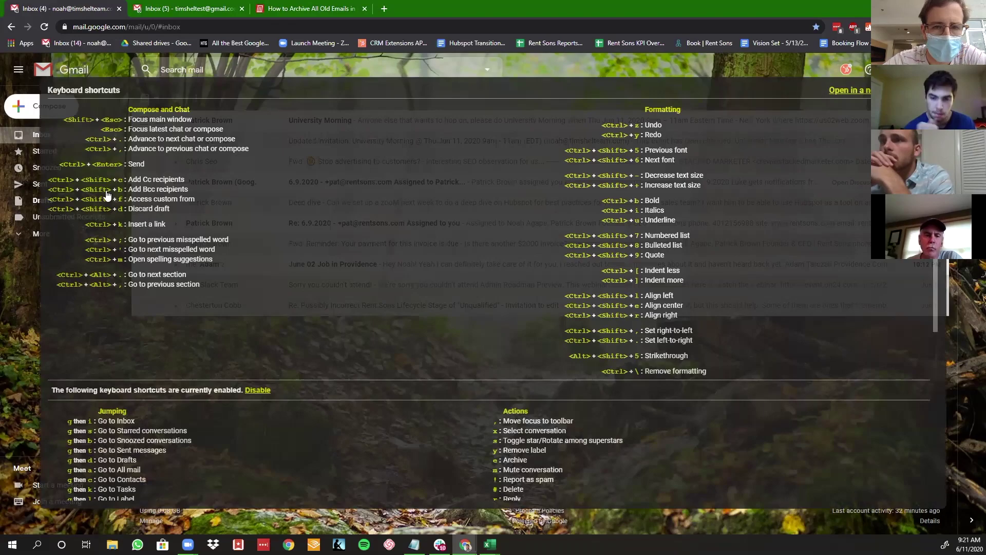
pyautogui.click(590, 72)
pyautogui.press('j')
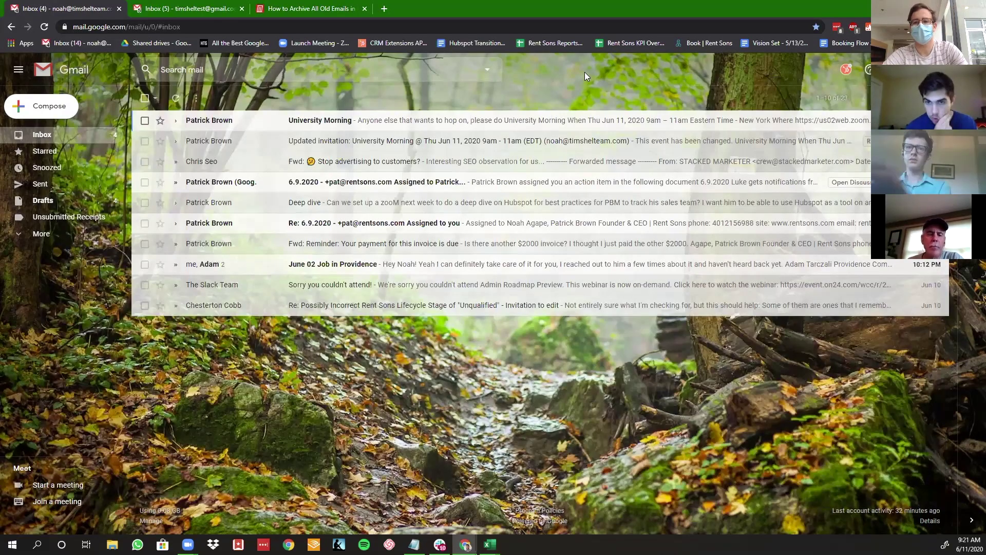
# Step: Start a new message and add the first suggested contact as its main recipient
pyautogui.press('c')
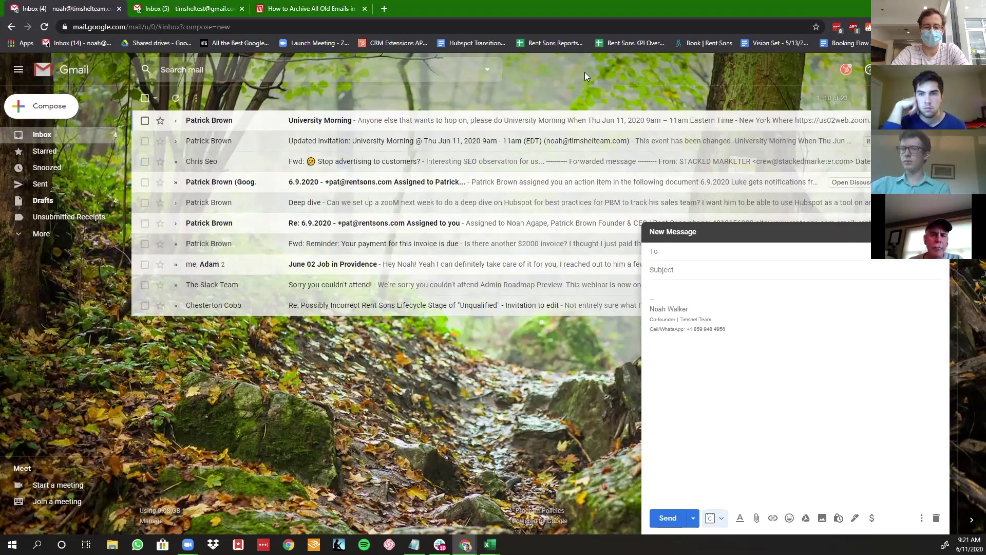
pyautogui.write('pat')
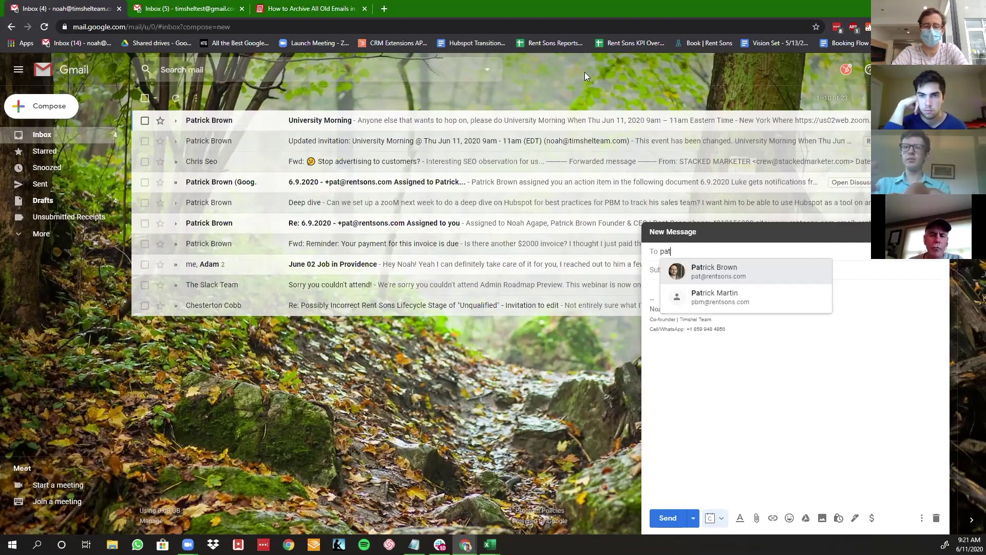
pyautogui.click(680, 251)
pyautogui.write('at')
pyautogui.press('Return')
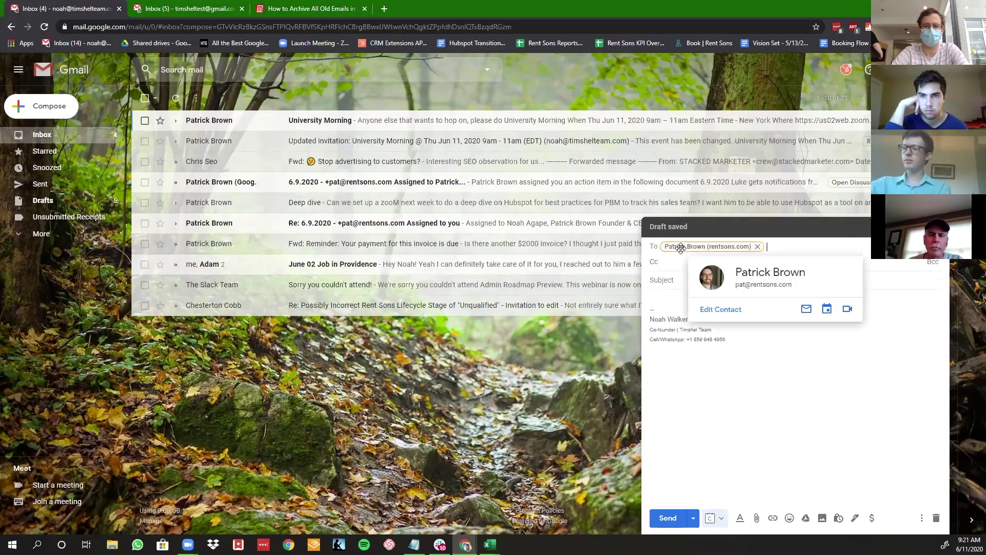
# Step: Add one suggested contact as Cc recipient and another as Bcc recipient of the new message
pyautogui.press('Tab')
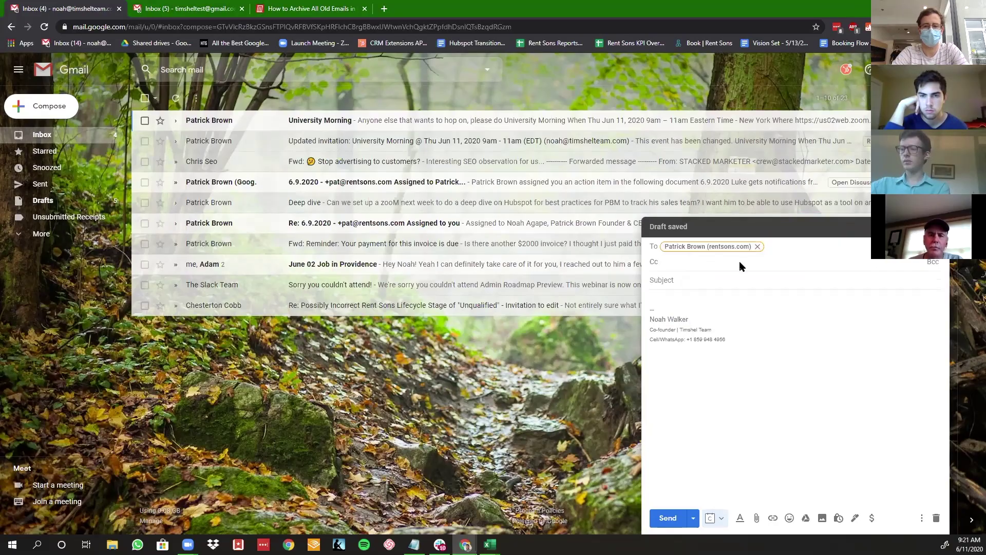
pyautogui.write('ches')
pyautogui.press('Return')
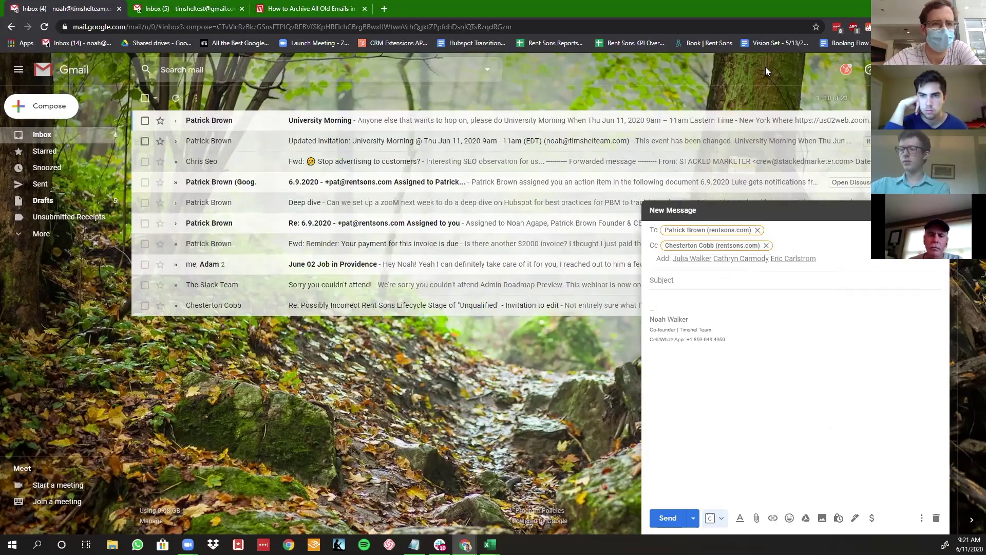
pyautogui.hotkey('ctrl', 'shift', 'b')
pyautogui.write('jul')
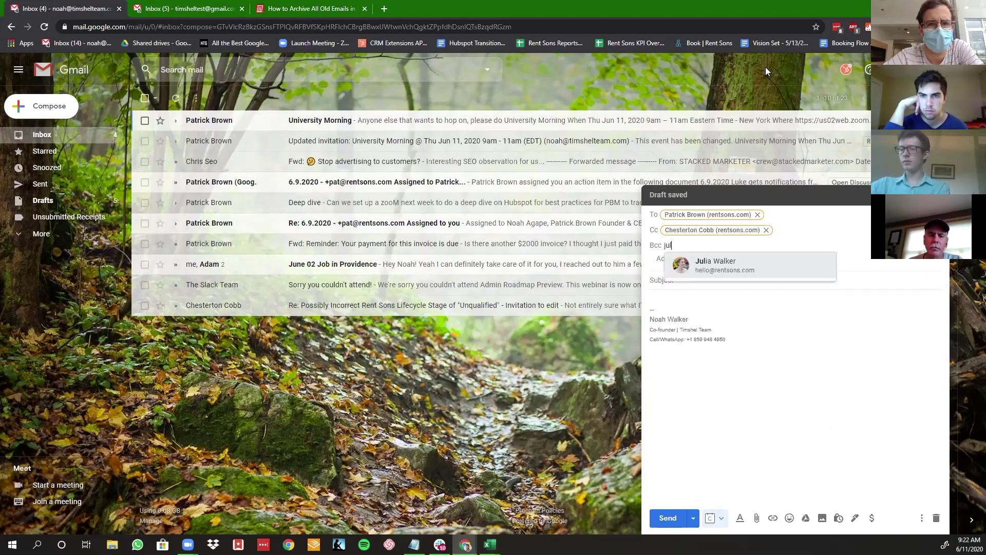
pyautogui.press('Return')
pyautogui.press('Tab')
pyautogui.press('Tab')
pyautogui.press('Tab')
pyautogui.press('Tab')
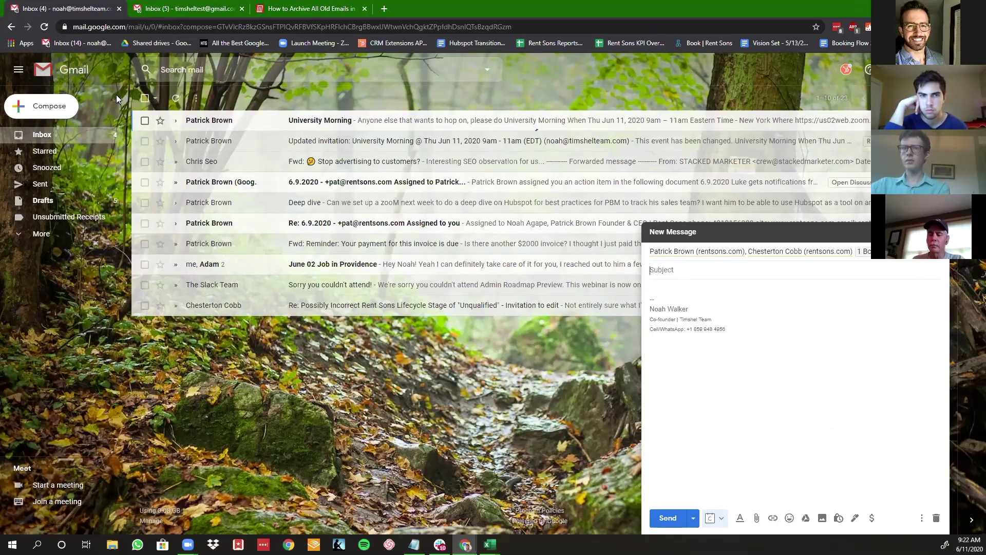
# Step: Enter the subject "testing gmail shortcuts" and write a greeting to the recipient with the words "thanks for testing"
pyautogui.write('testing gmail shortcuts')
pyautogui.press('Tab')
pyautogui.write('Hey Pat -')
pyautogui.write('at ')
pyautogui.write(' thanks')
pyautogui.write(' for testing ')
pyautogui.write('.')
pyautogui.press('Tab')
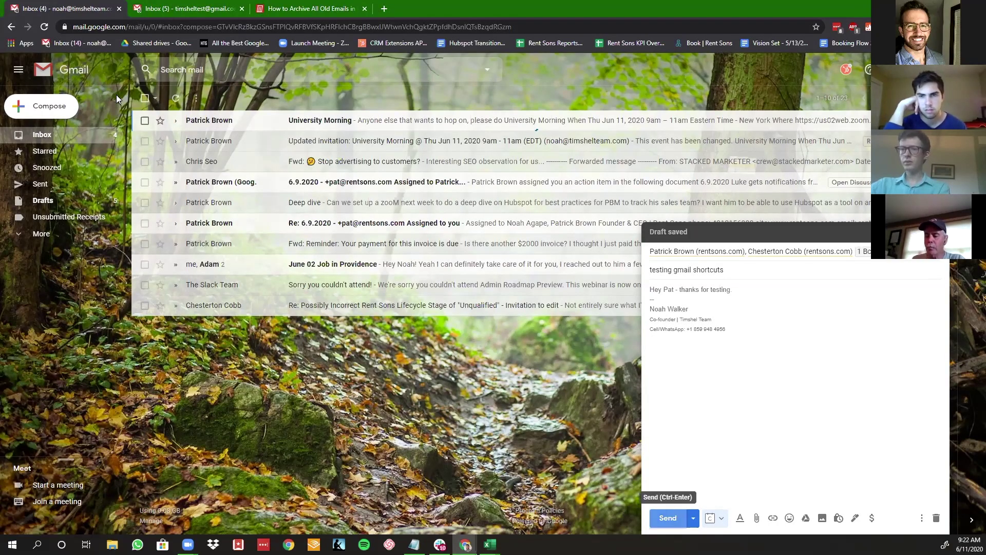
# Step: Finish the message body with a period and send the email
pyautogui.hotkey('shift', 'Tab')
pyautogui.press('BackSpace')
pyautogui.write('.')
pyautogui.hotkey('ctrl', 'Return')
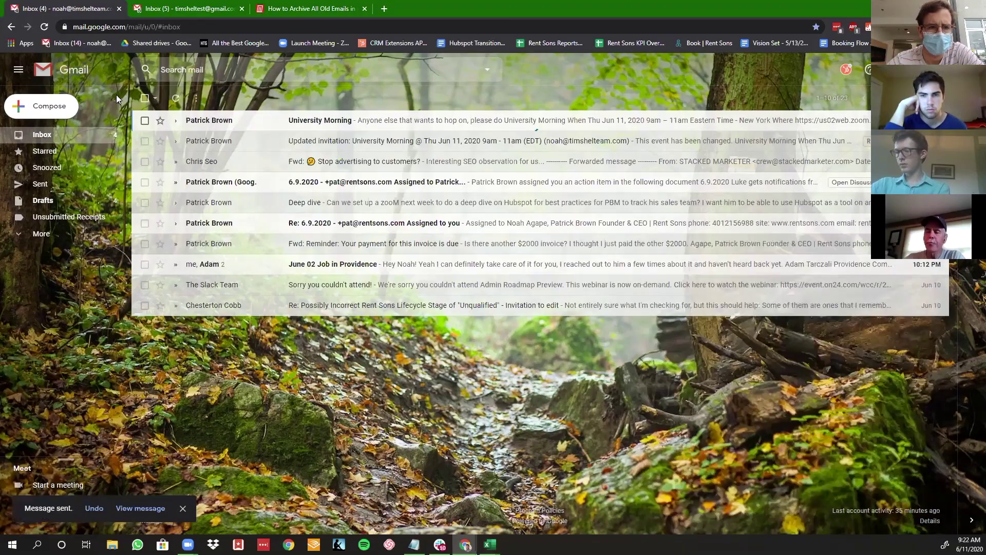
# Step: Compose a new message with the Bcc field shown, the subject "dfkadsklfj" and the body "testing", leaving all recipients empty
pyautogui.press('c')
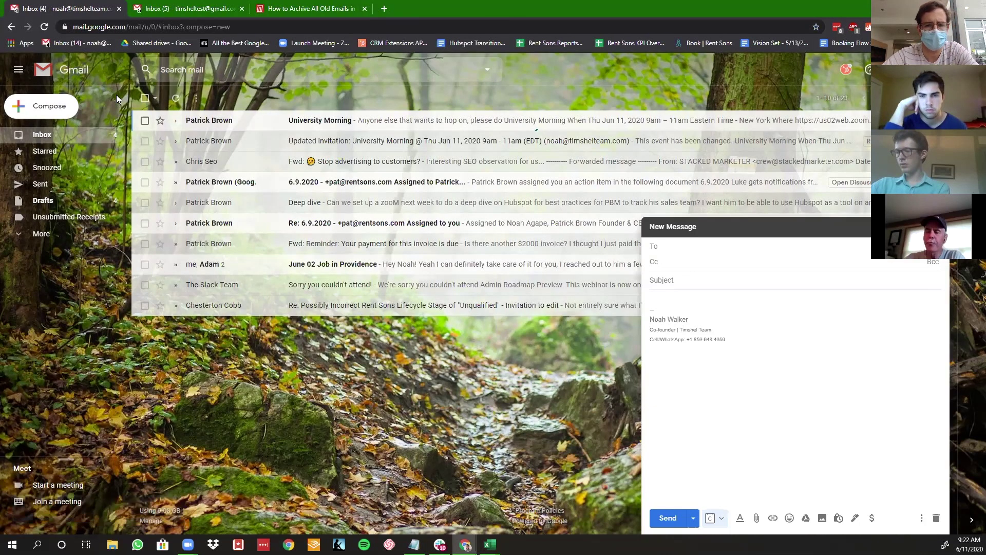
pyautogui.hotkey('ctrl', 'shift', 'b')
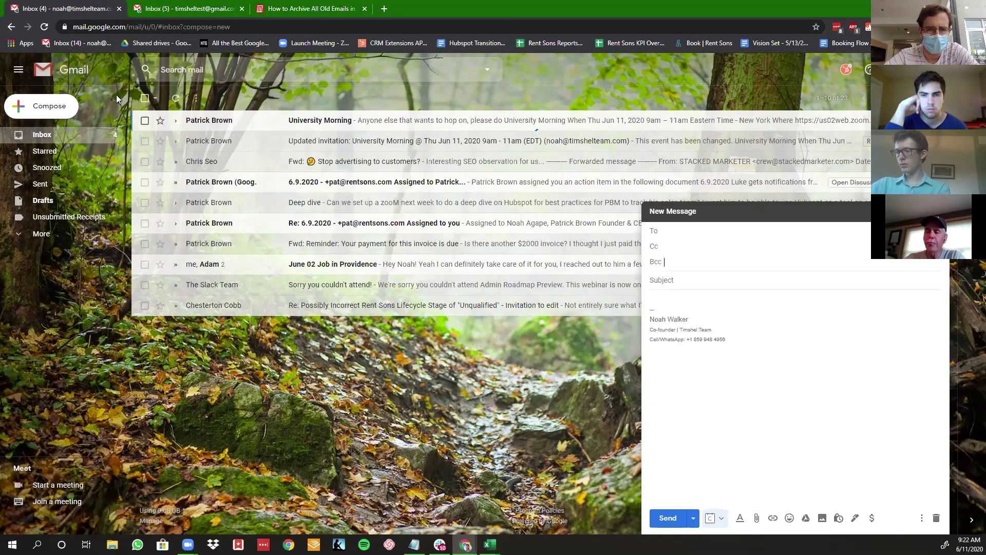
pyautogui.press('Tab')
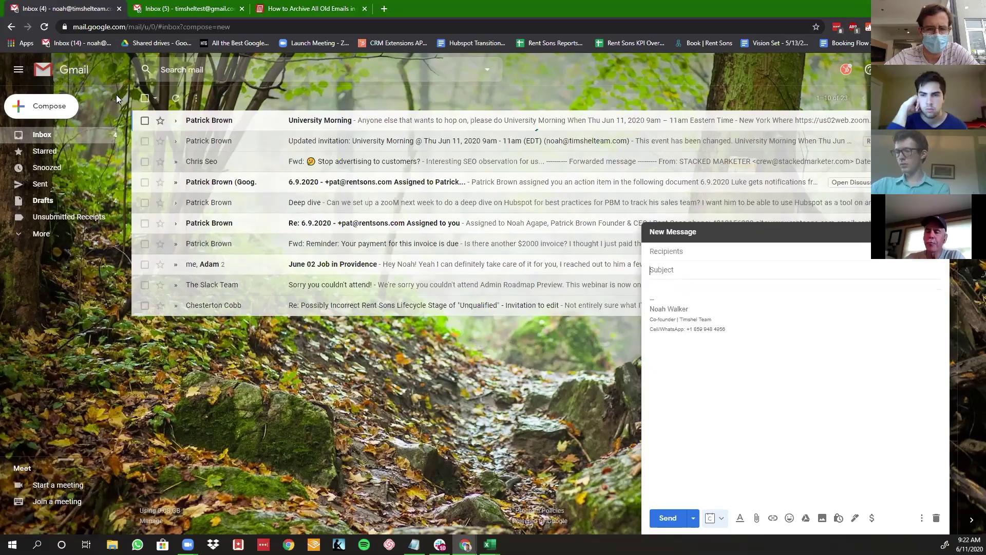
pyautogui.write('dfka')
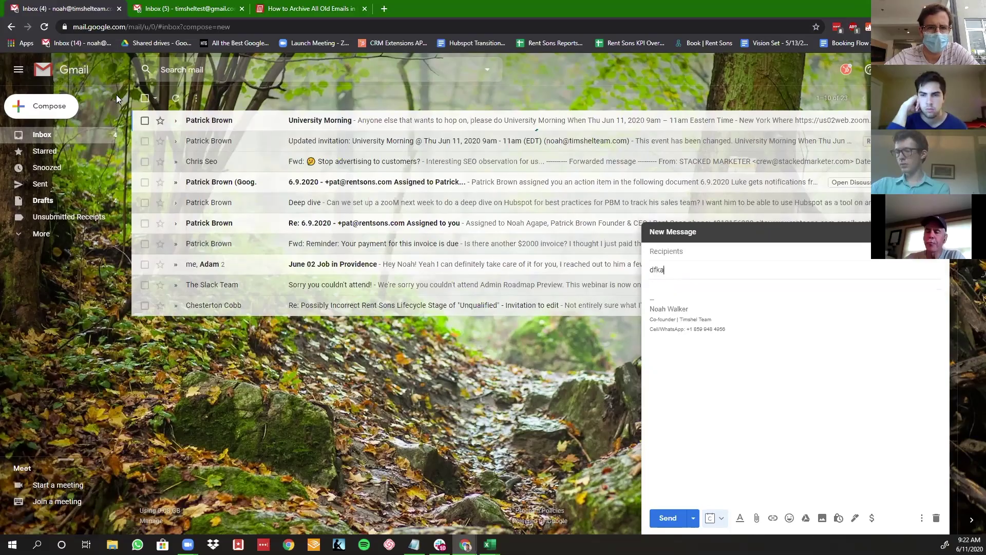
pyautogui.write('dsklfj')
pyautogui.press('Tab')
pyautogui.write('testing')
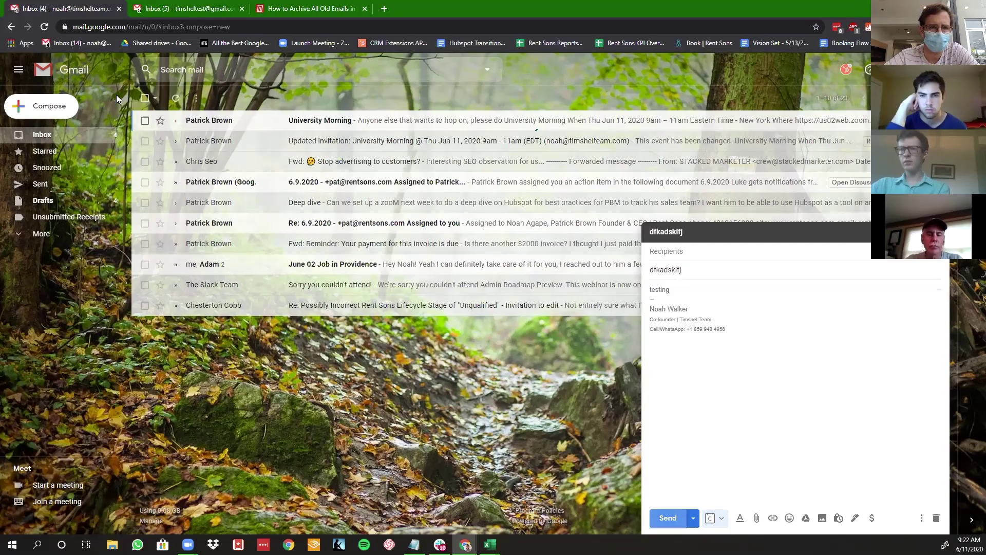
pyautogui.press('Tab')
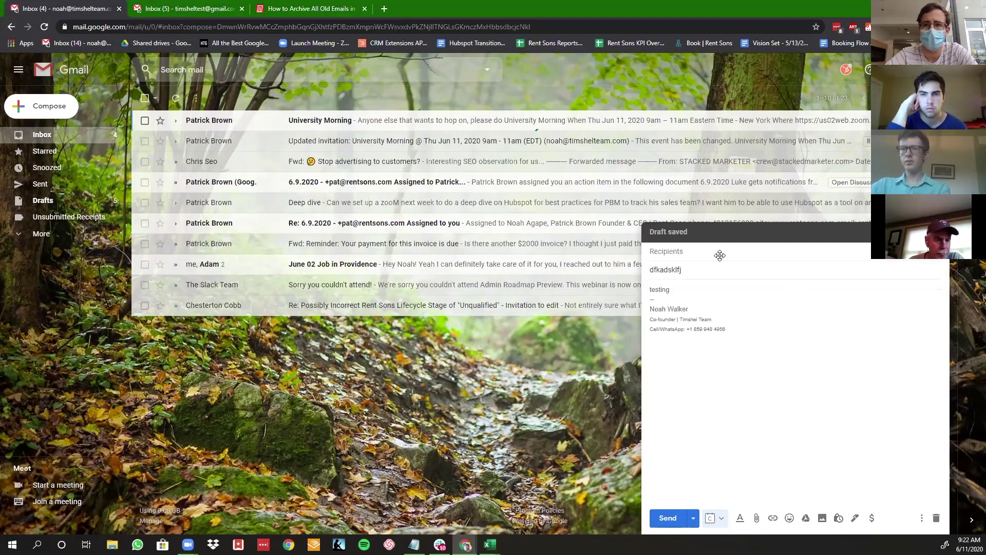
# Step: Try to send the "dfkadsklfj" message without any recipient
pyautogui.hotkey('ctrl', 'Return')
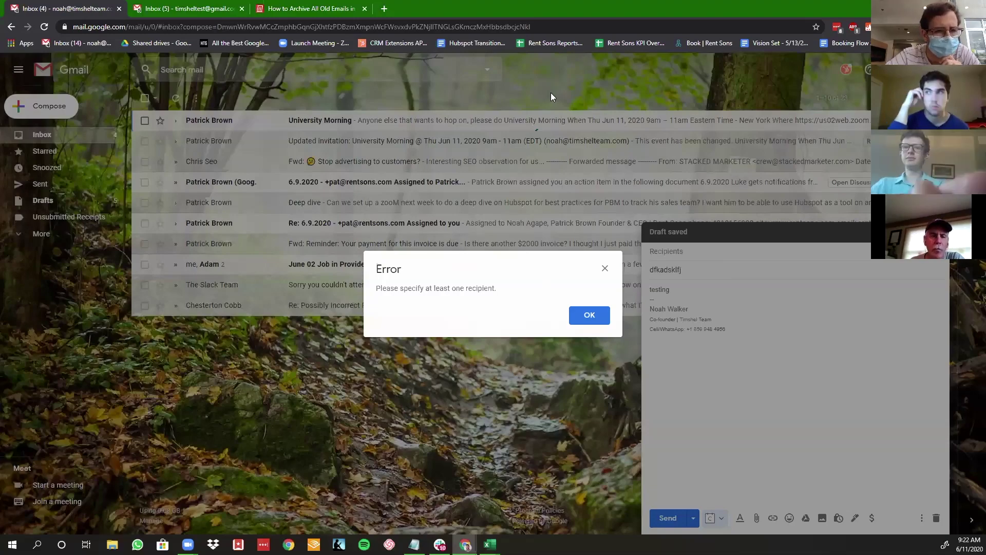
pyautogui.press('Return')
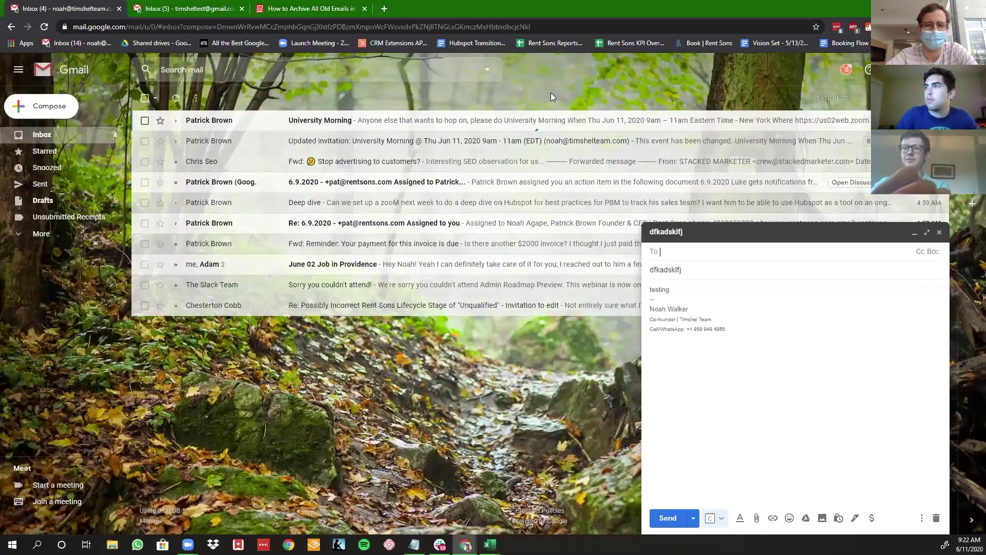
pyautogui.hotkey('ctrl', 'Return')
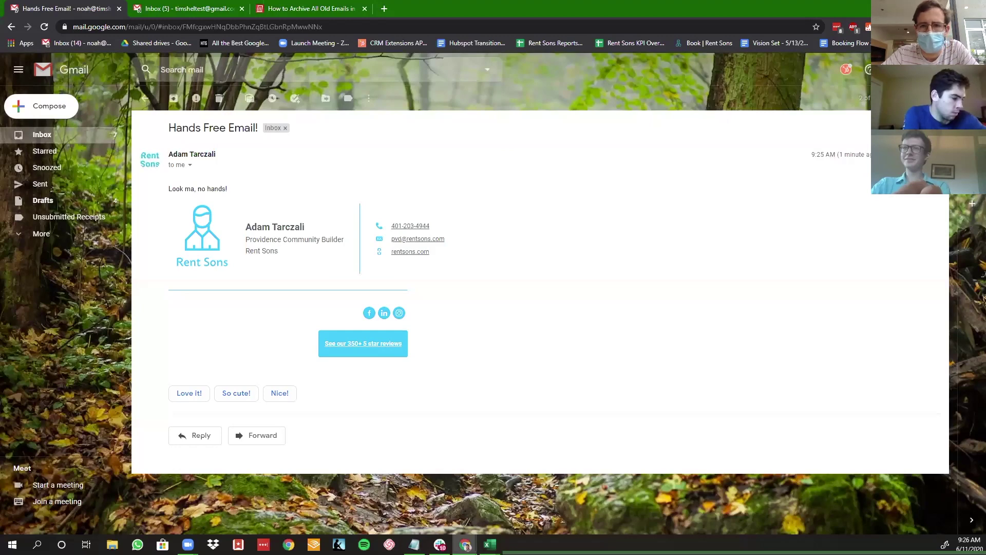
# Step: Archive the "Hands Free Email!" conversation, and send a short greeting as reply to the "test" email while archiving it
pyautogui.press('z')
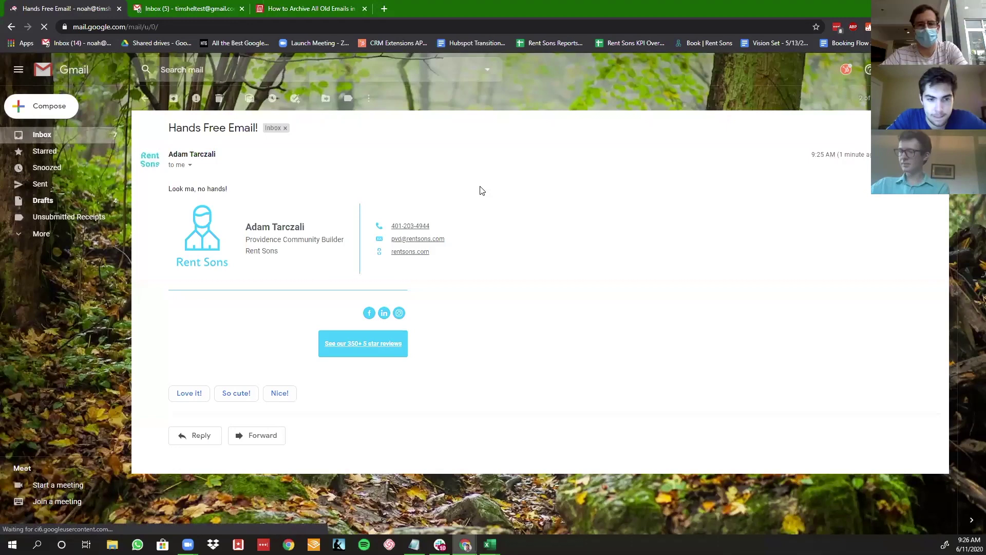
pyautogui.press('e')
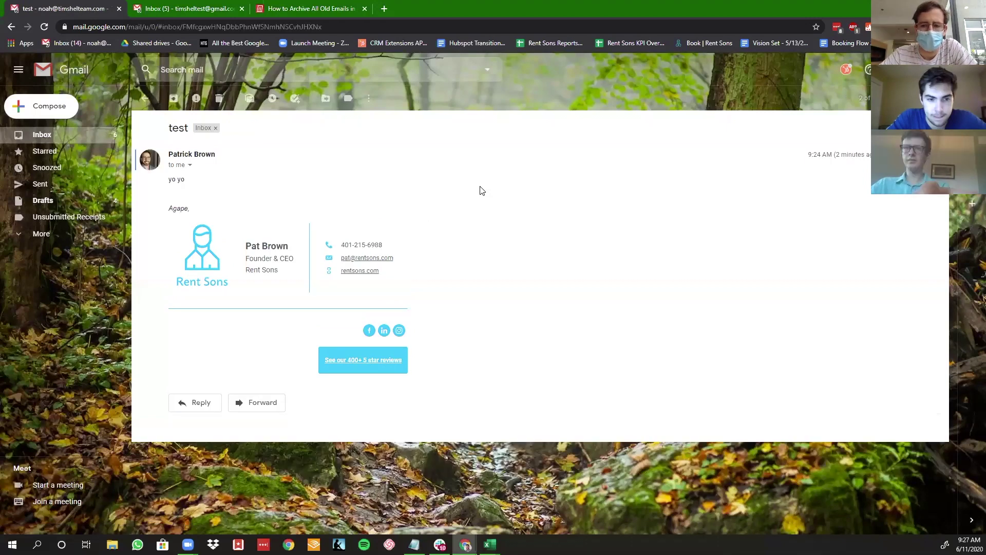
pyautogui.write('rhey pat')
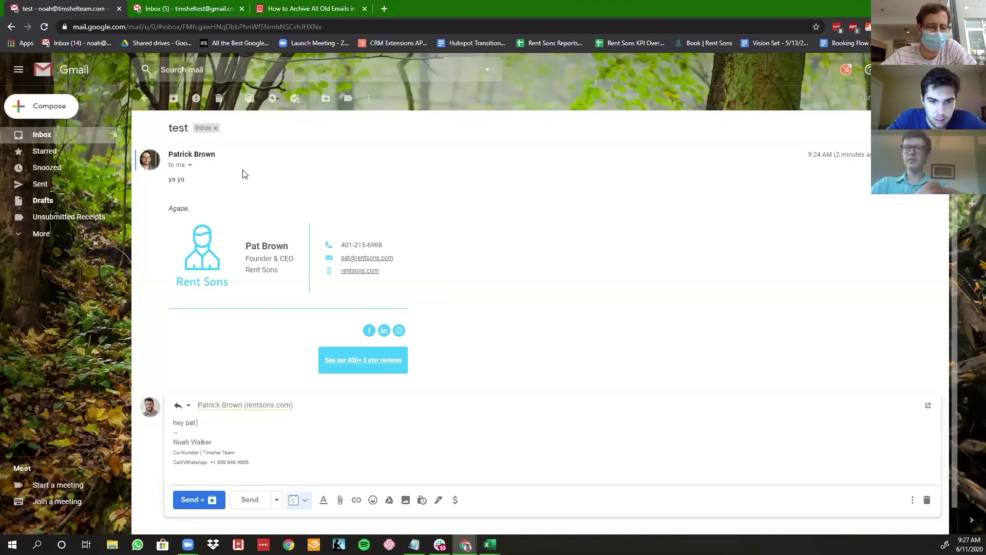
pyautogui.hotkey('ctrl', 'Return')
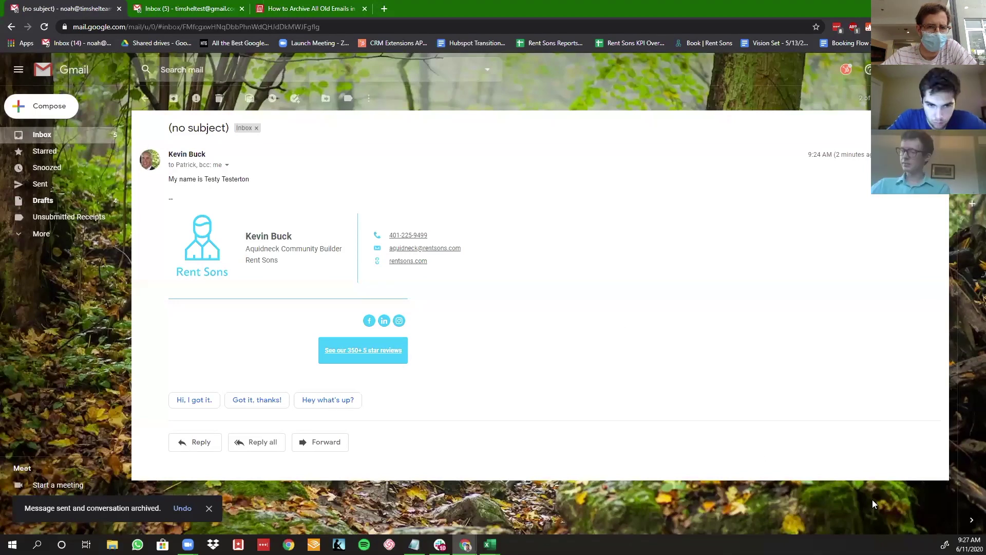
# Step: Check the recipient details of the email without subject, and start a reply to everyone and discard it
pyautogui.click(227, 165)
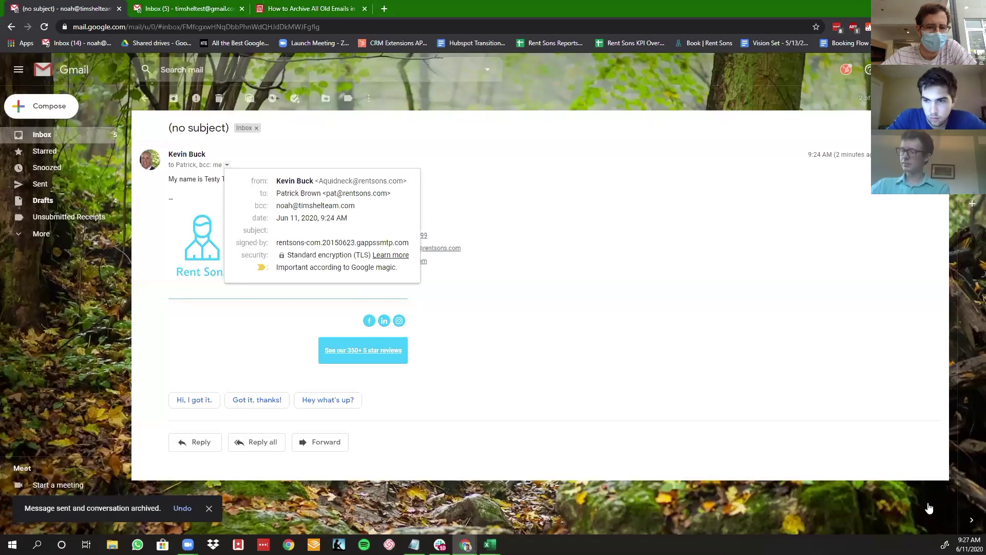
pyautogui.click(805, 419)
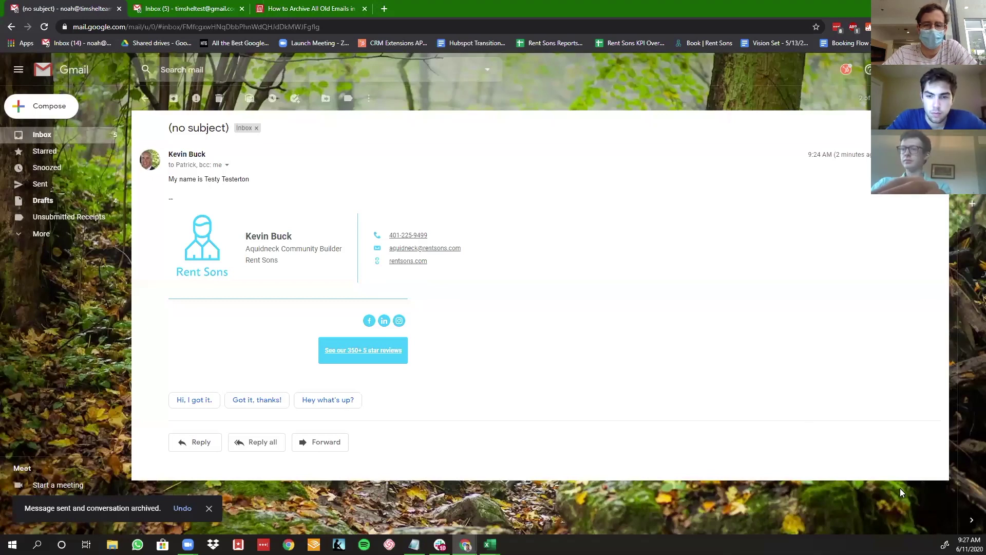
pyautogui.press('a')
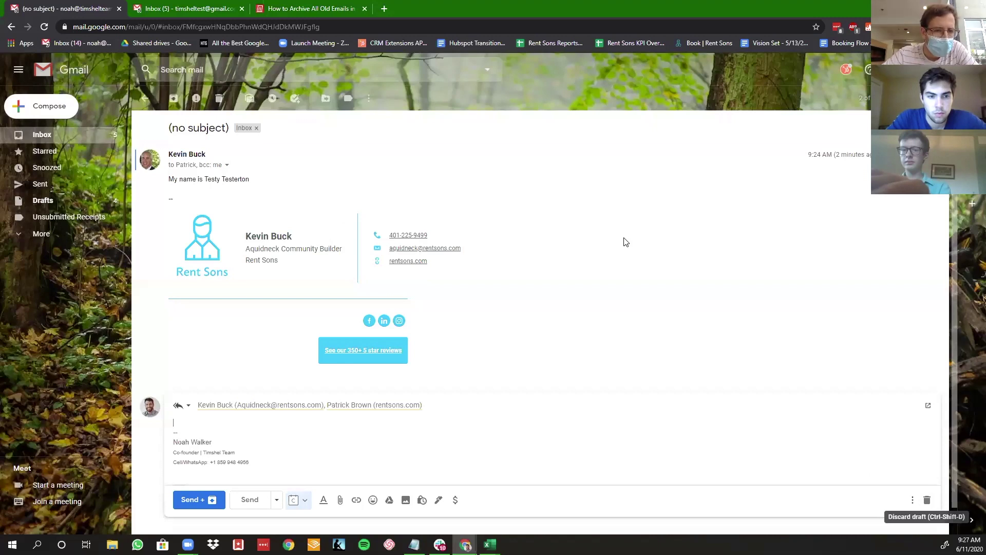
pyautogui.hotkey('ctrl', 'shift', 'd')
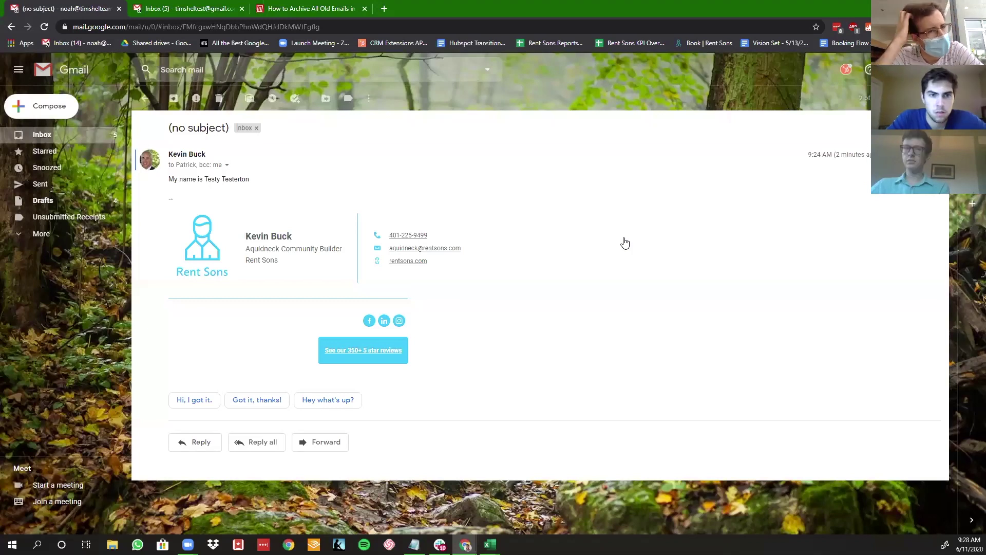
# Step: Delete the conversation without subject and the "Cool" conversation, and go back to the inbox list
pyautogui.press('#')
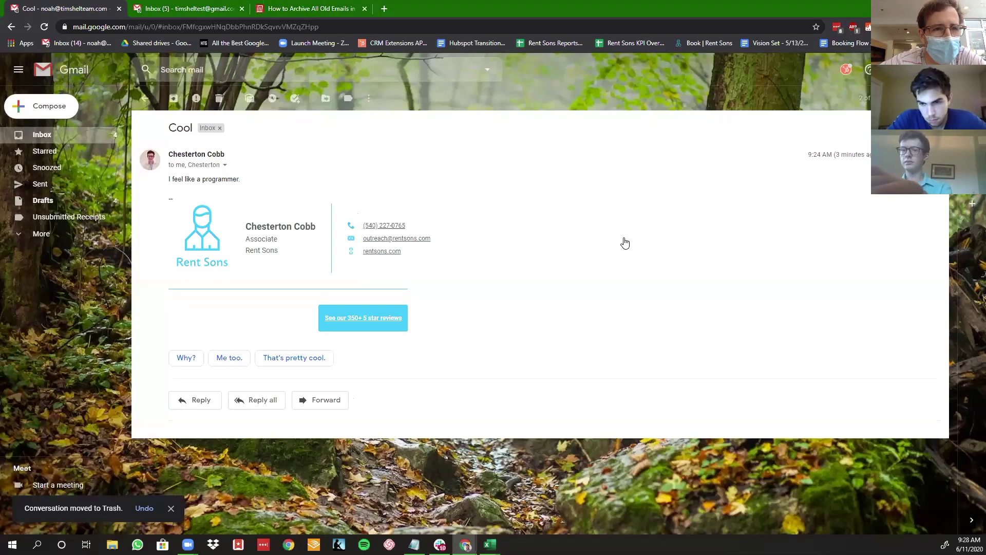
pyautogui.press('#')
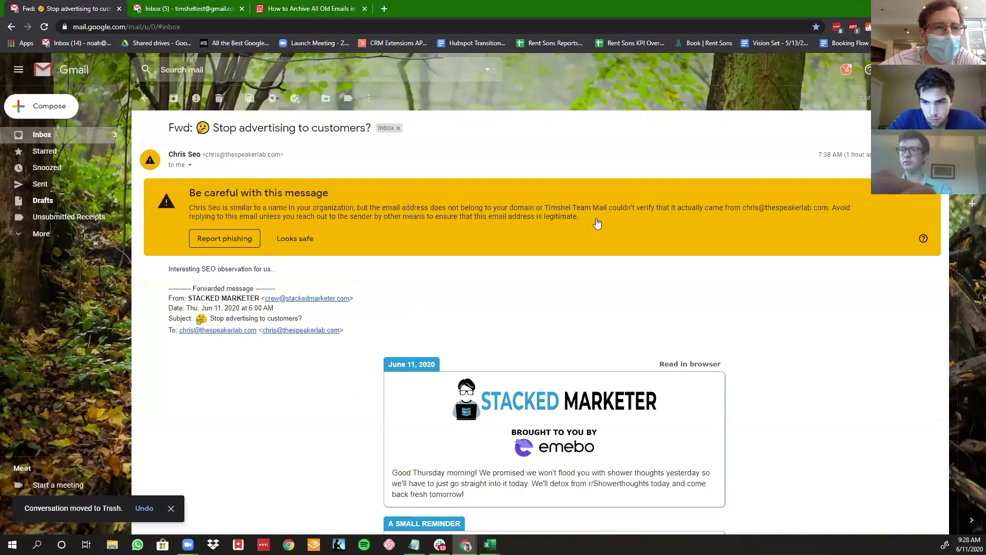
pyautogui.press('u')
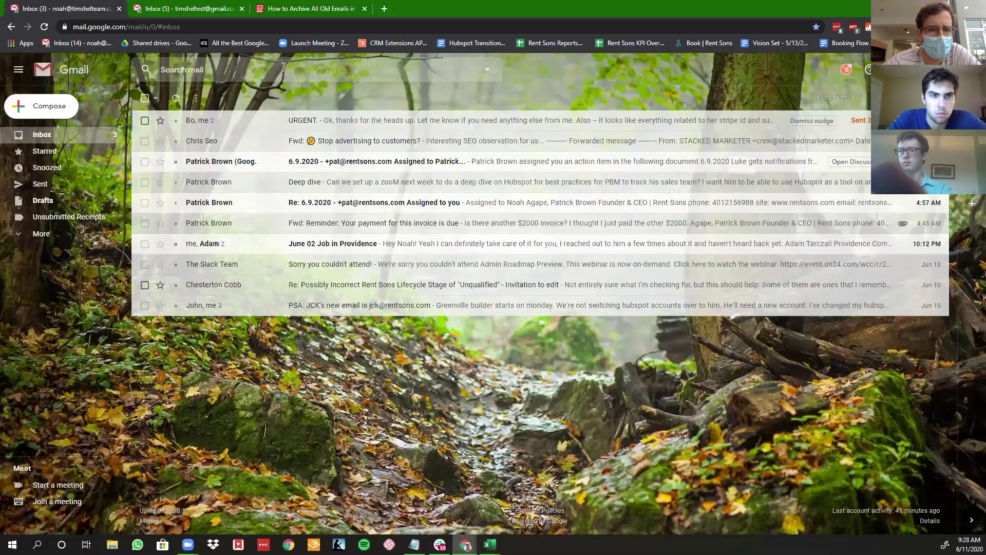
# Step: Look up a contact's e-mail address in the mail search, clear the query and activate the empty search field again
pyautogui.press('Return')
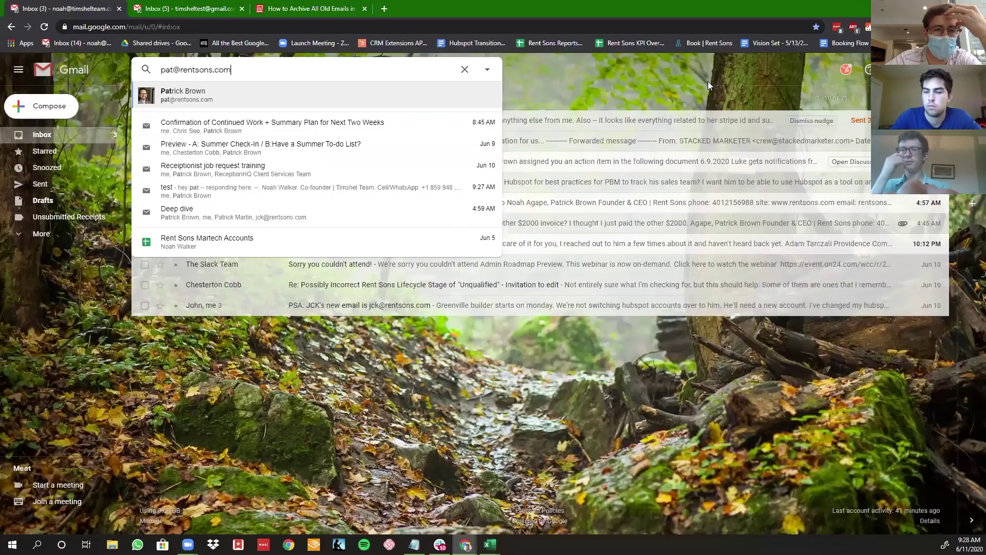
pyautogui.press('Escape')
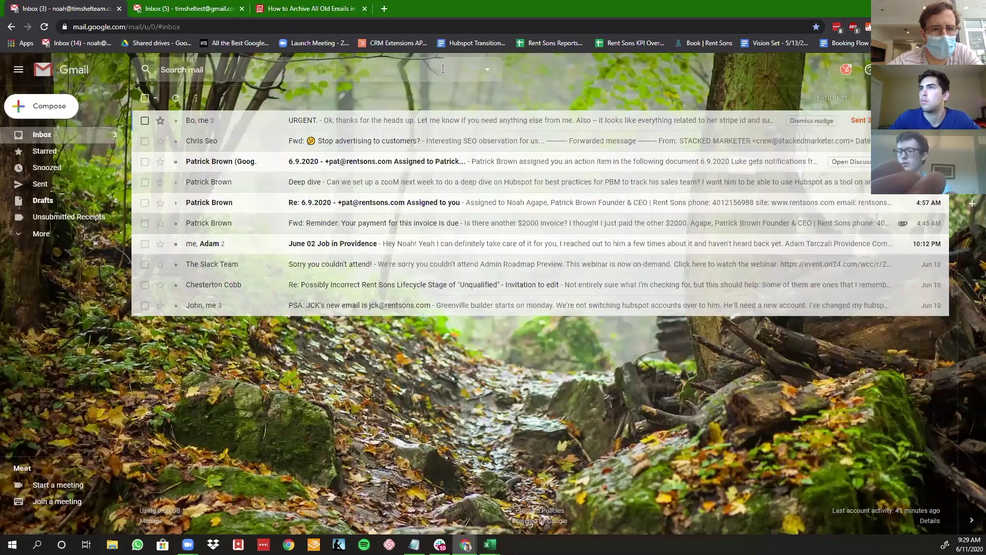
pyautogui.click(443, 68)
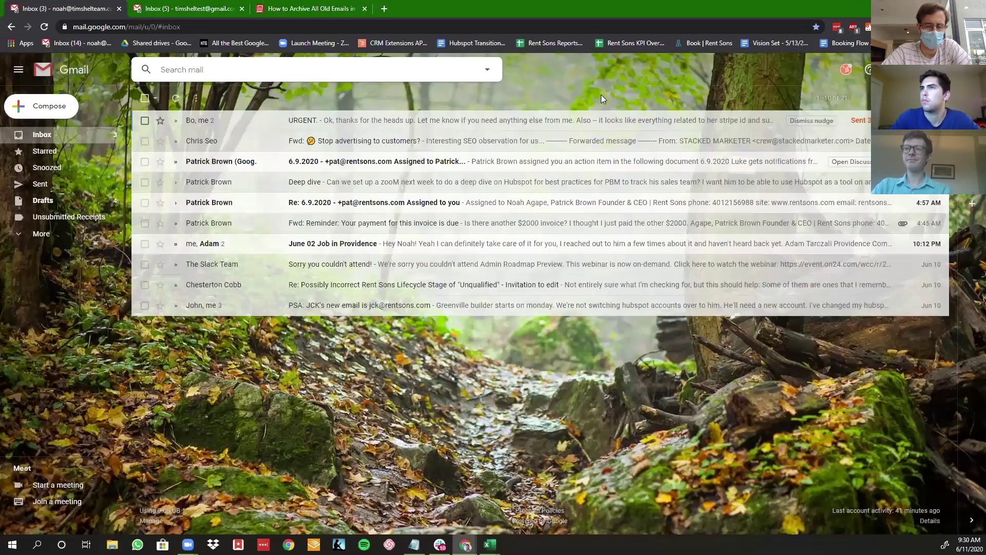
# Step: Expand the sidebar's mail folder and label list to all entries, and select all conversations on the inbox page
pyautogui.click(41, 234)
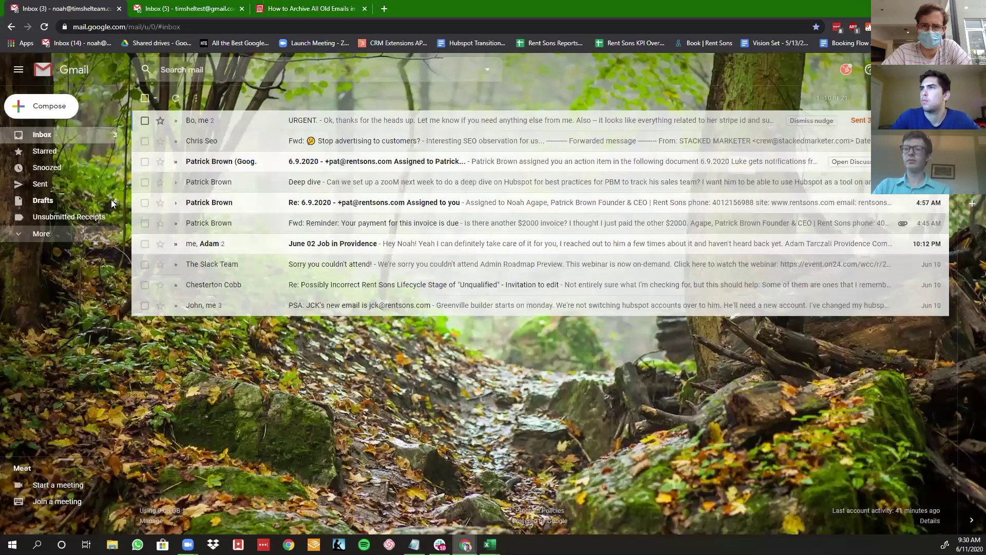
pyautogui.click(58, 235)
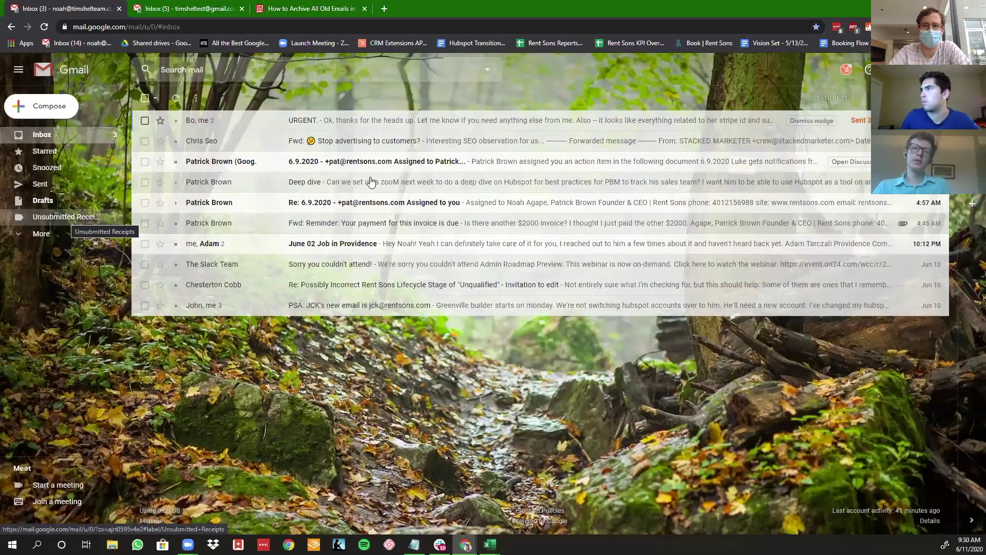
pyautogui.click(41, 233)
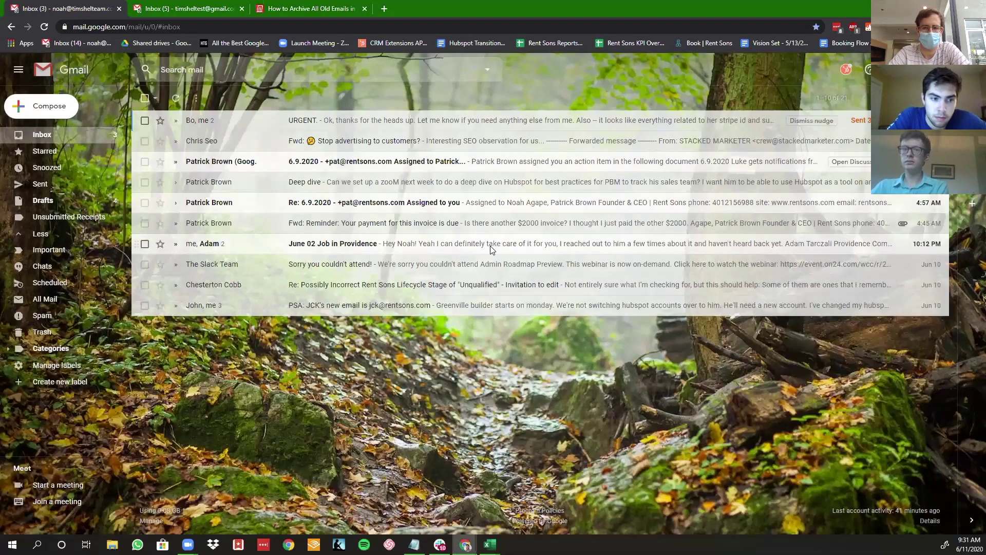
pyautogui.press('*')
pyautogui.press('a')
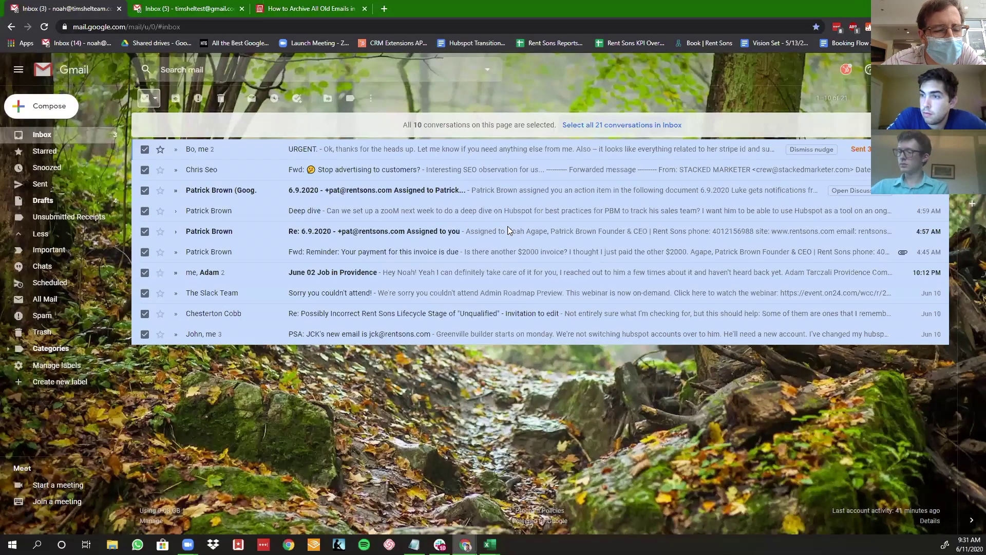
# Step: Open the "URGENT." conversation, bring up its choice of labels to move it to, and return to the inbox without moving it
pyautogui.press('Return')
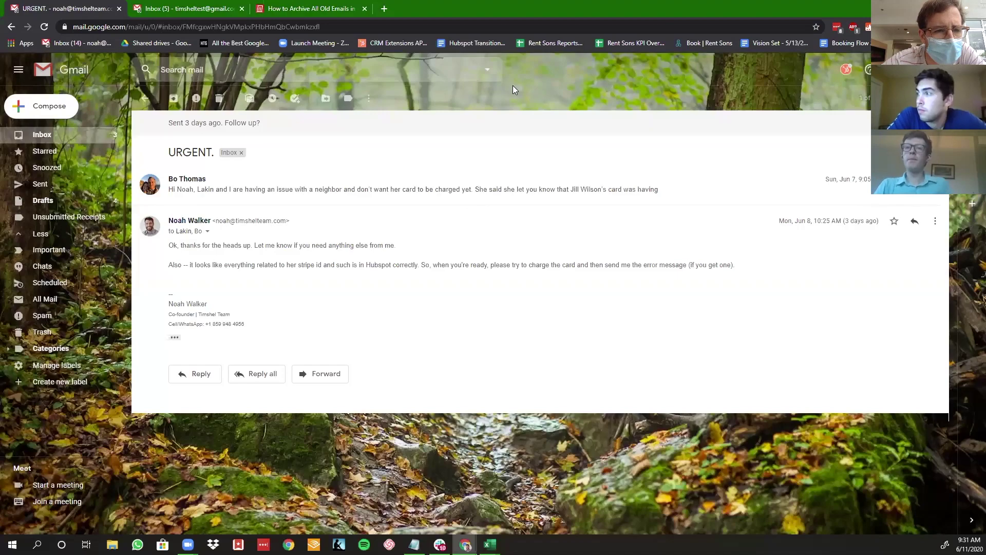
pyautogui.press('v')
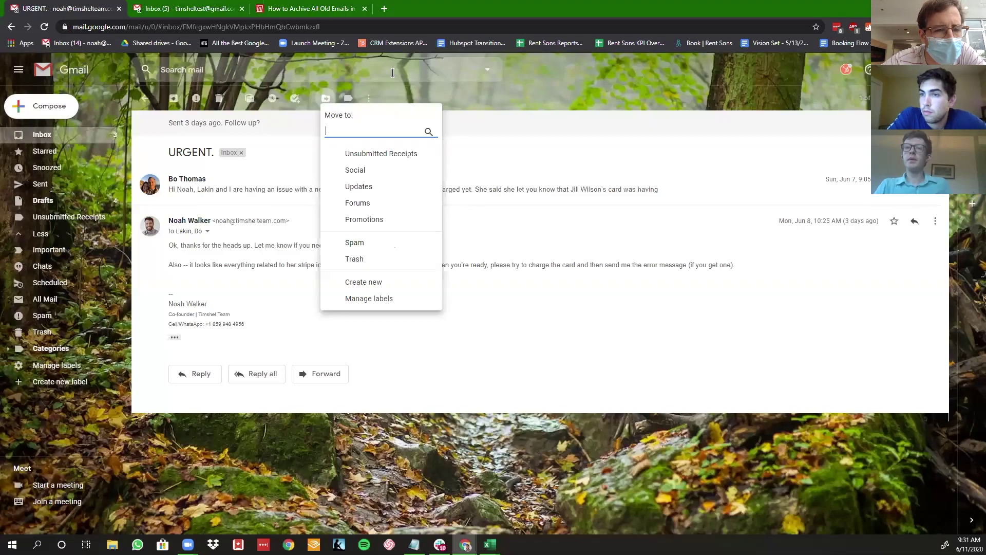
pyautogui.press('Down')
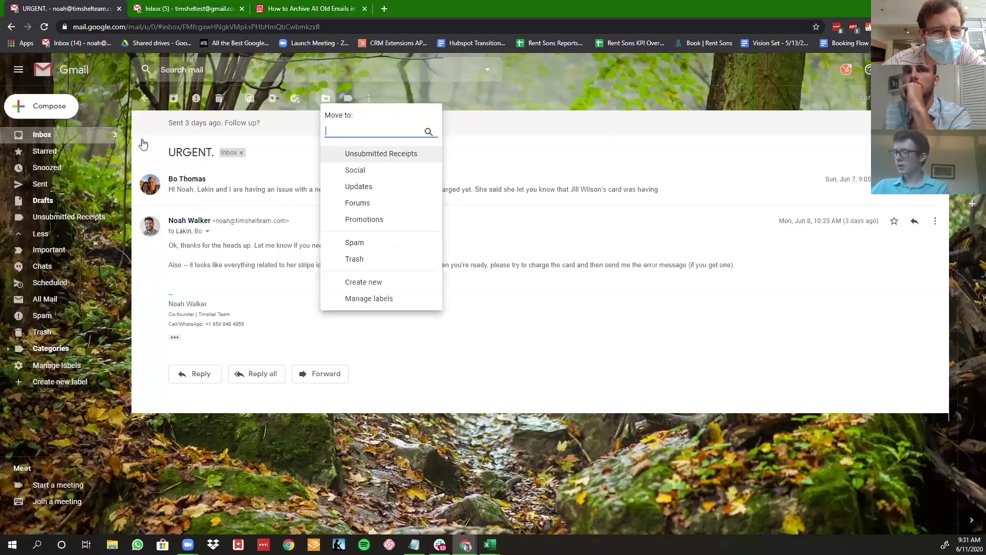
pyautogui.click(145, 98)
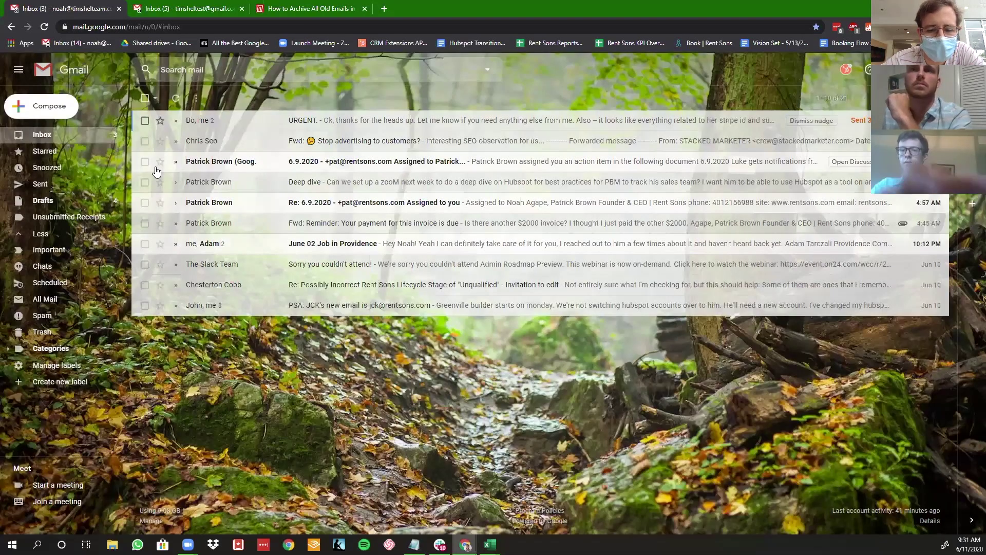
# Step: Create a label named "To Do" and open the conversation about the possibly incorrect "Unqualified" lifecycle stage
pyautogui.write('/b')
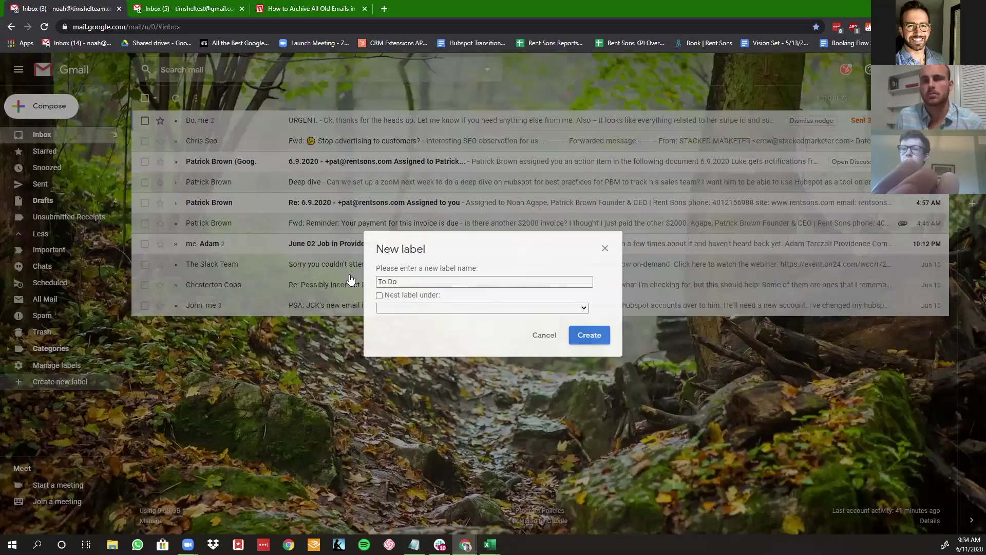
pyautogui.press('Return')
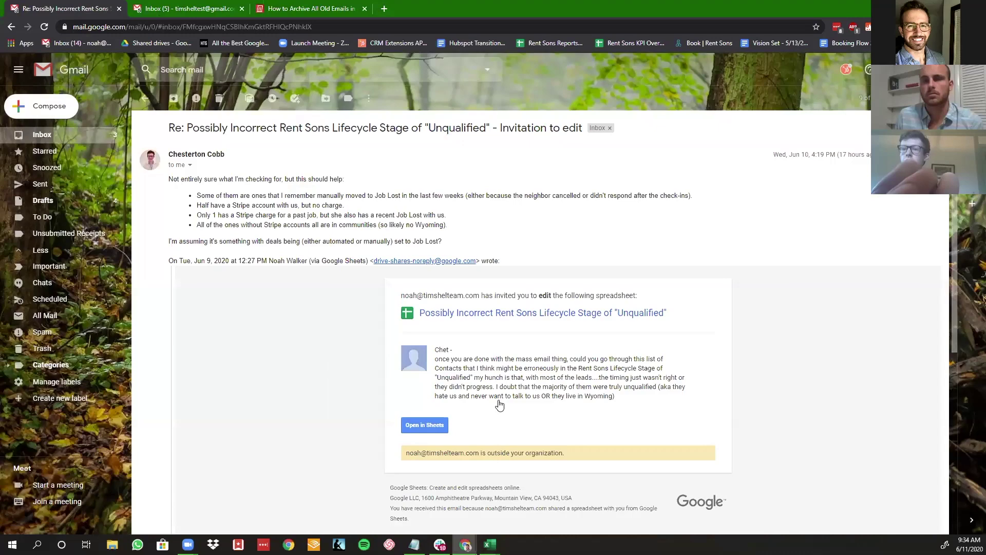
# Step: Switch to Google Calendar and save an event titled "deal hs email" on Jun 11, 2020 from 12:30pm to 1:00pm
pyautogui.hotkey('alt', 'Tab')
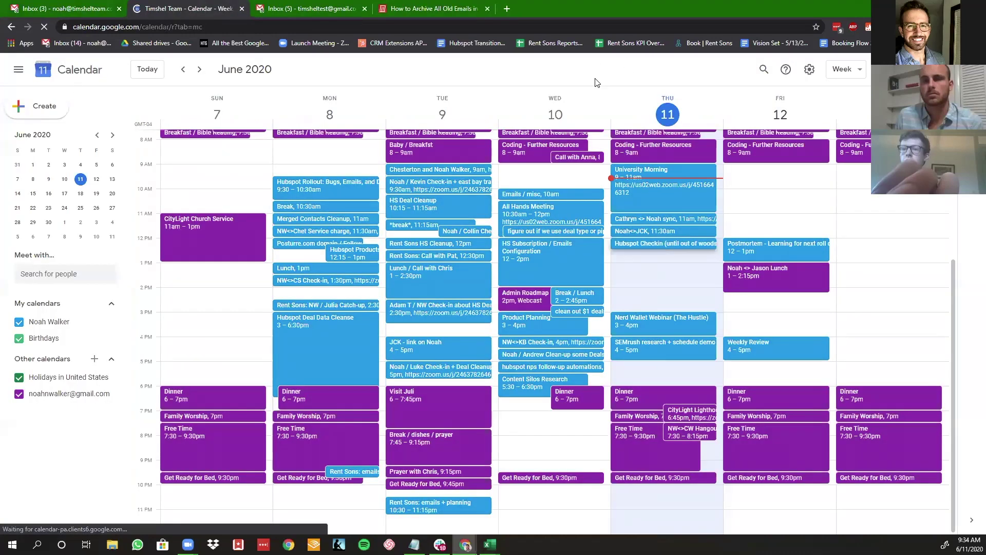
pyautogui.write('cd')
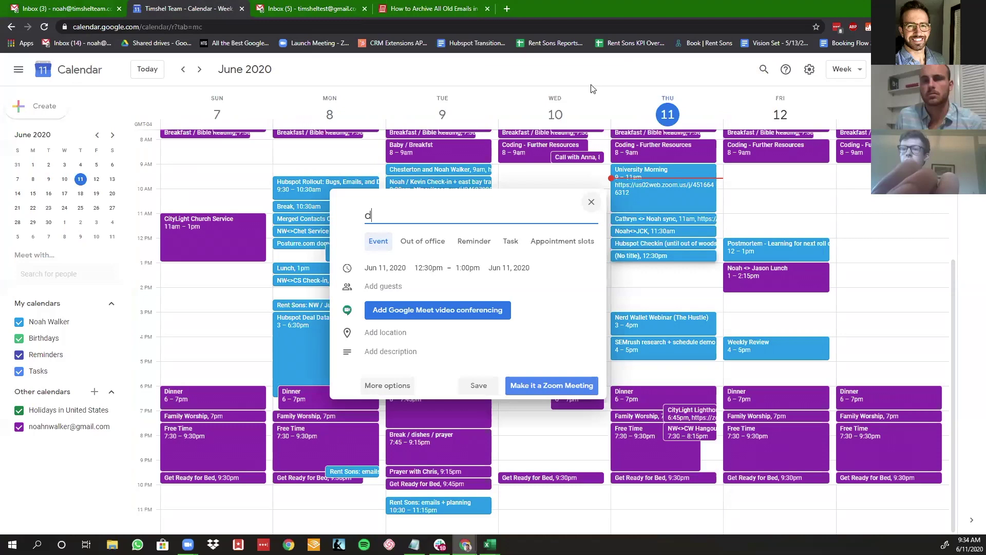
pyautogui.write('eal hs email')
pyautogui.press('Return')
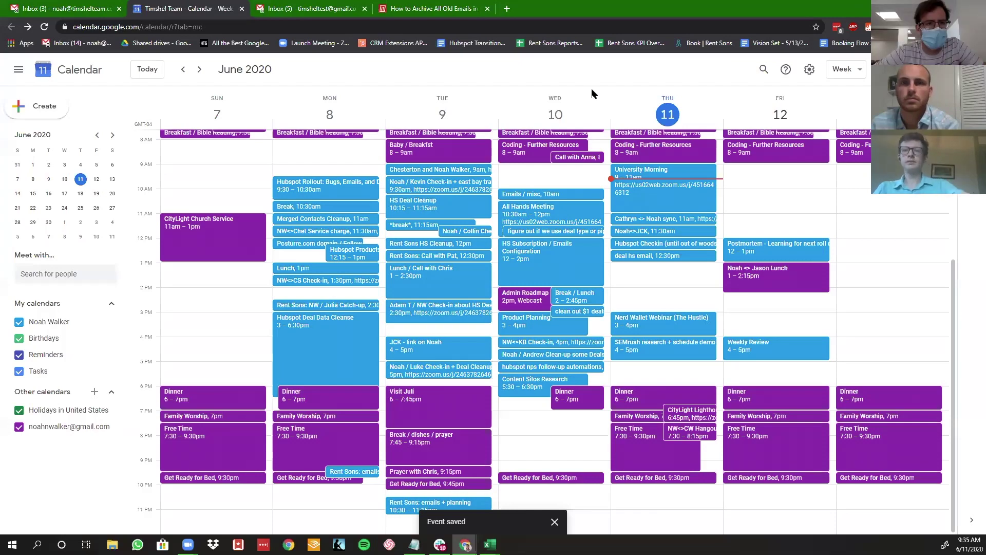
# Step: Switch back to the Gmail inbox and move the list cursor down to the conversation about the possibly incorrect "Unqualified" lifecycle stage
pyautogui.hotkey('ctrl', '1')
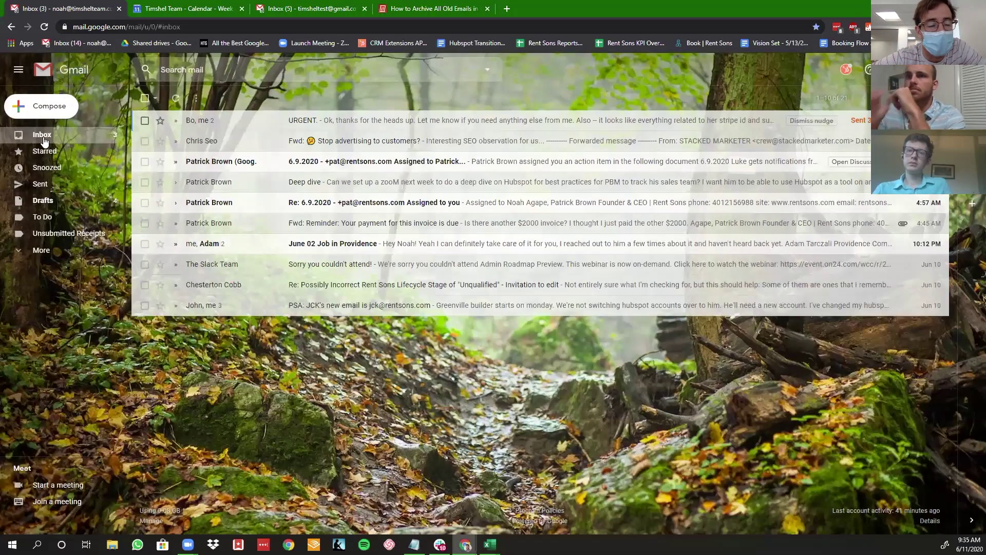
pyautogui.press('j')
pyautogui.press('j')
pyautogui.press('j')
pyautogui.press('j')
pyautogui.press('j')
pyautogui.press('j')
pyautogui.press('j')
pyautogui.press('j')
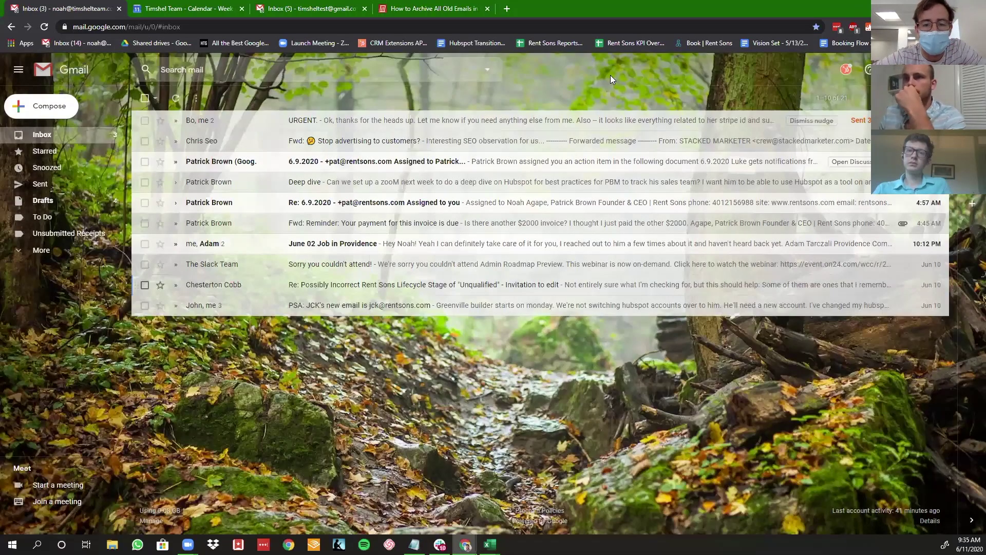